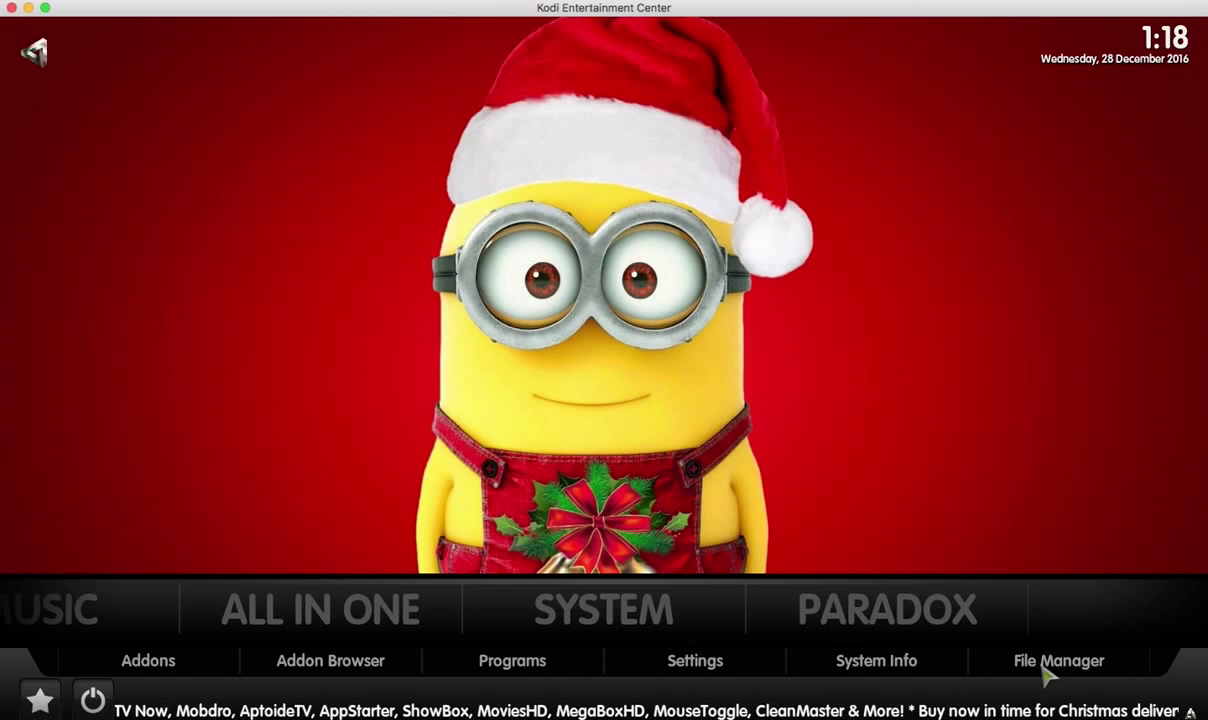
left_click(1045, 671)
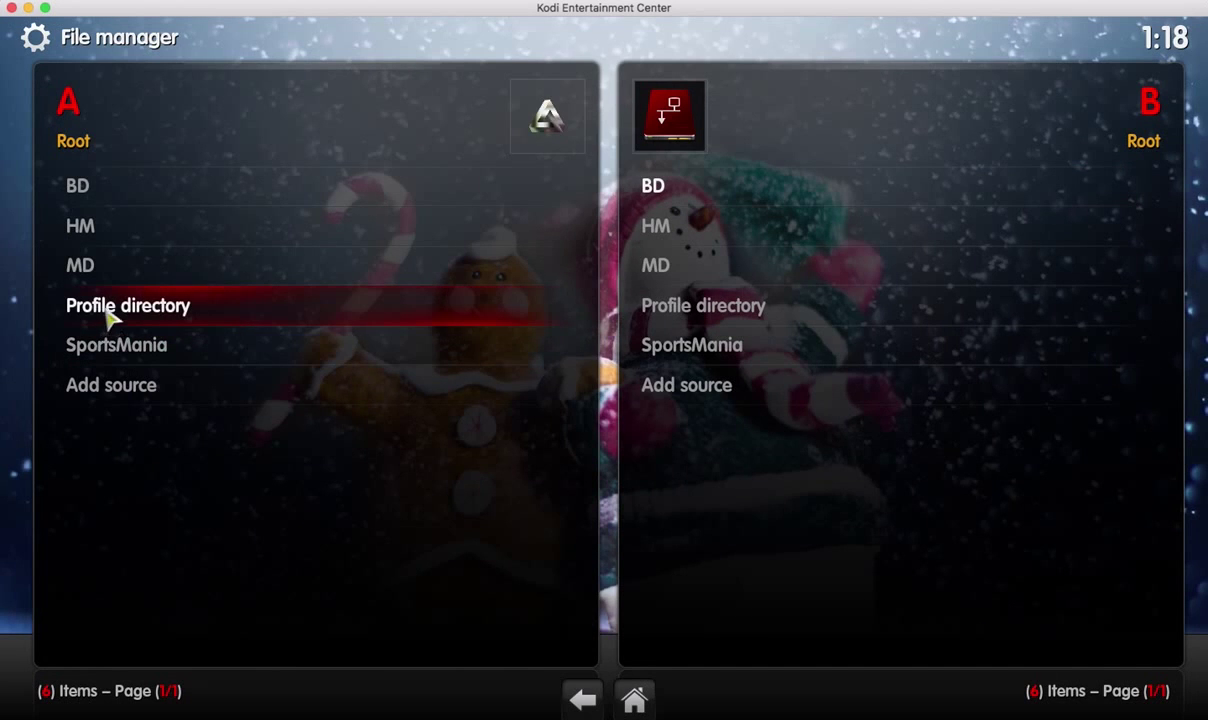
right_click(128, 350)
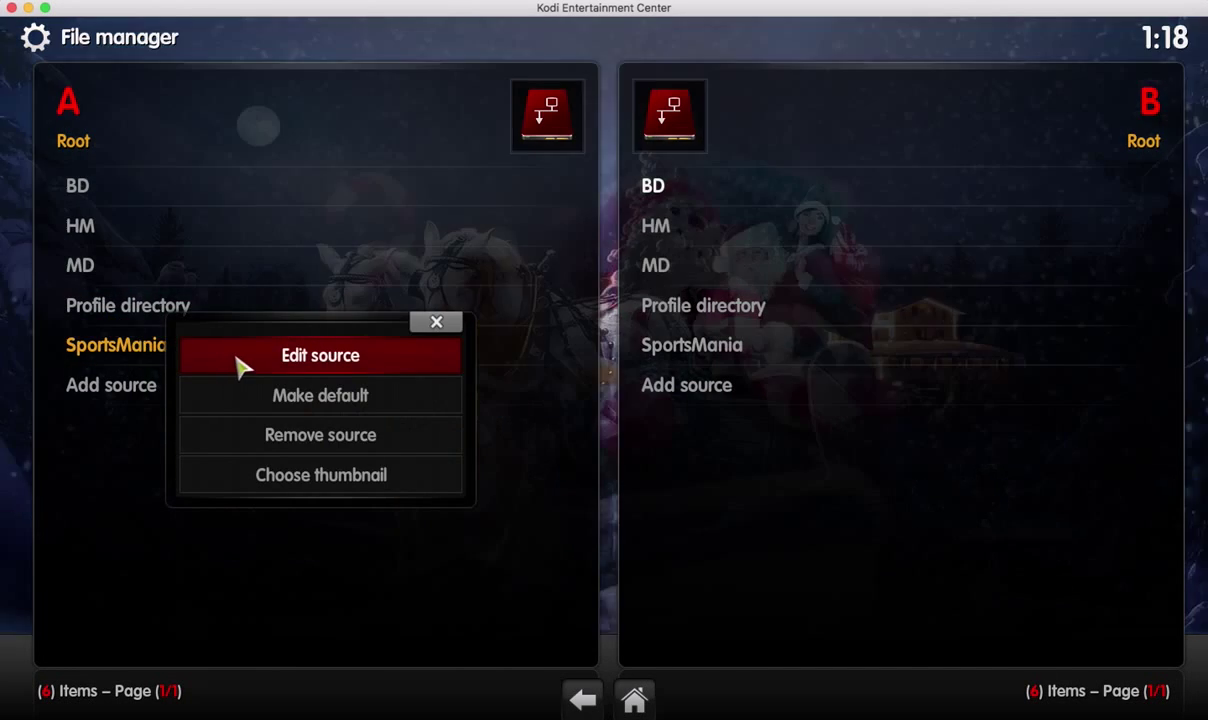
left_click(237, 362)
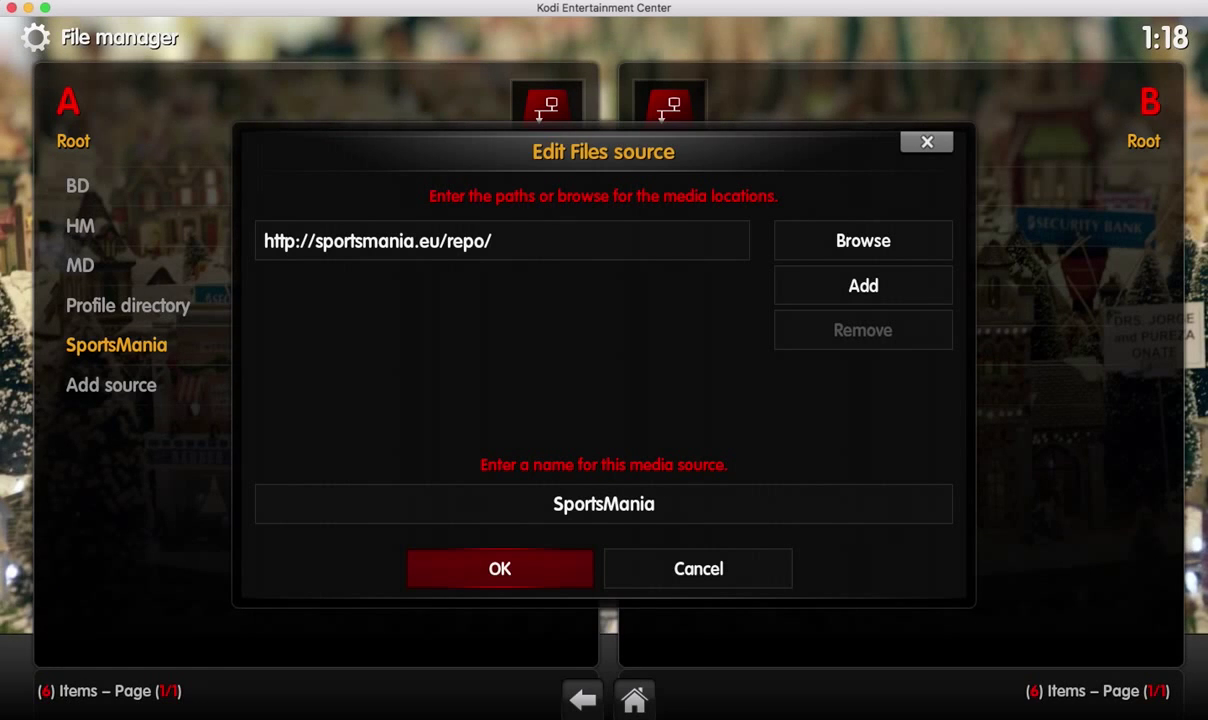
left_click(519, 586)
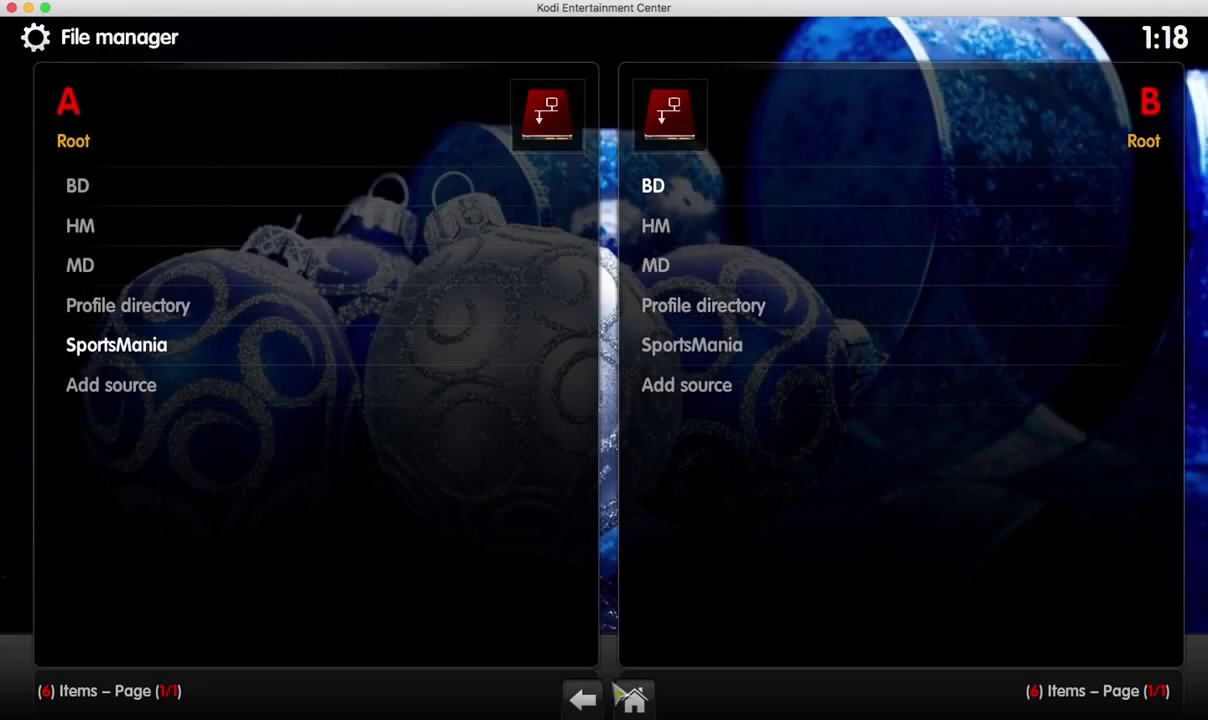
Install the SportsMania repository from its zip file through the Add-ons settings.
left_click(627, 698)
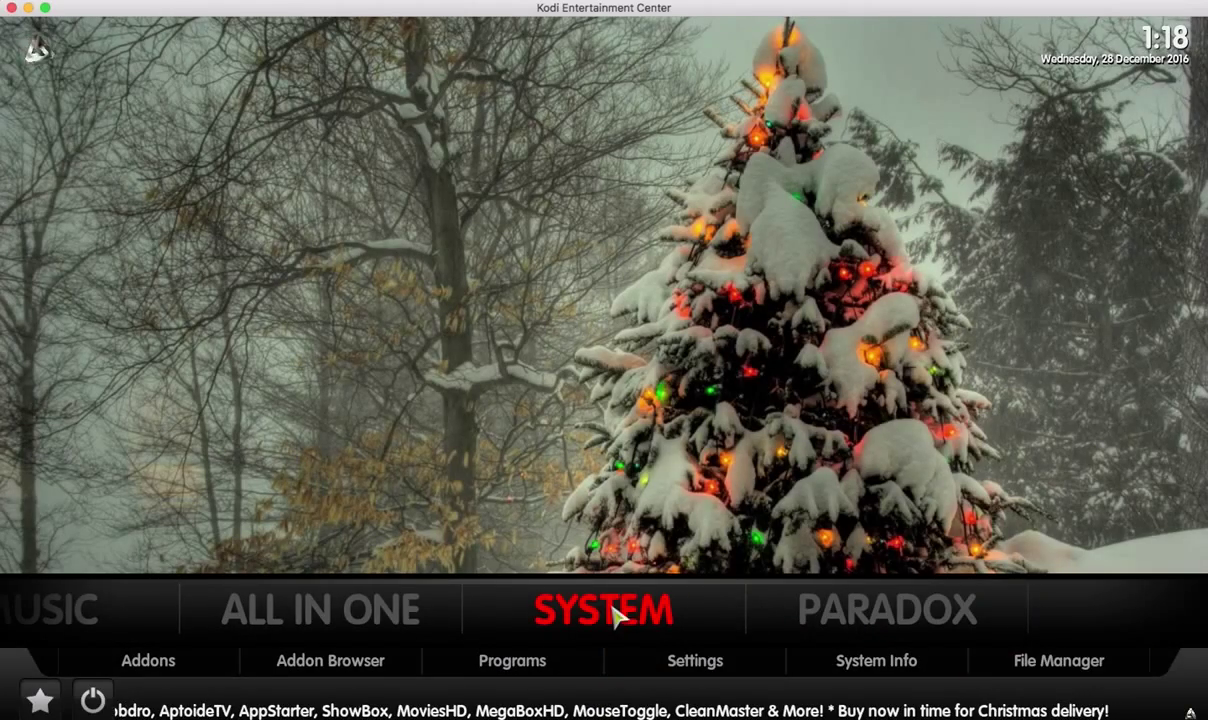
left_click(622, 662)
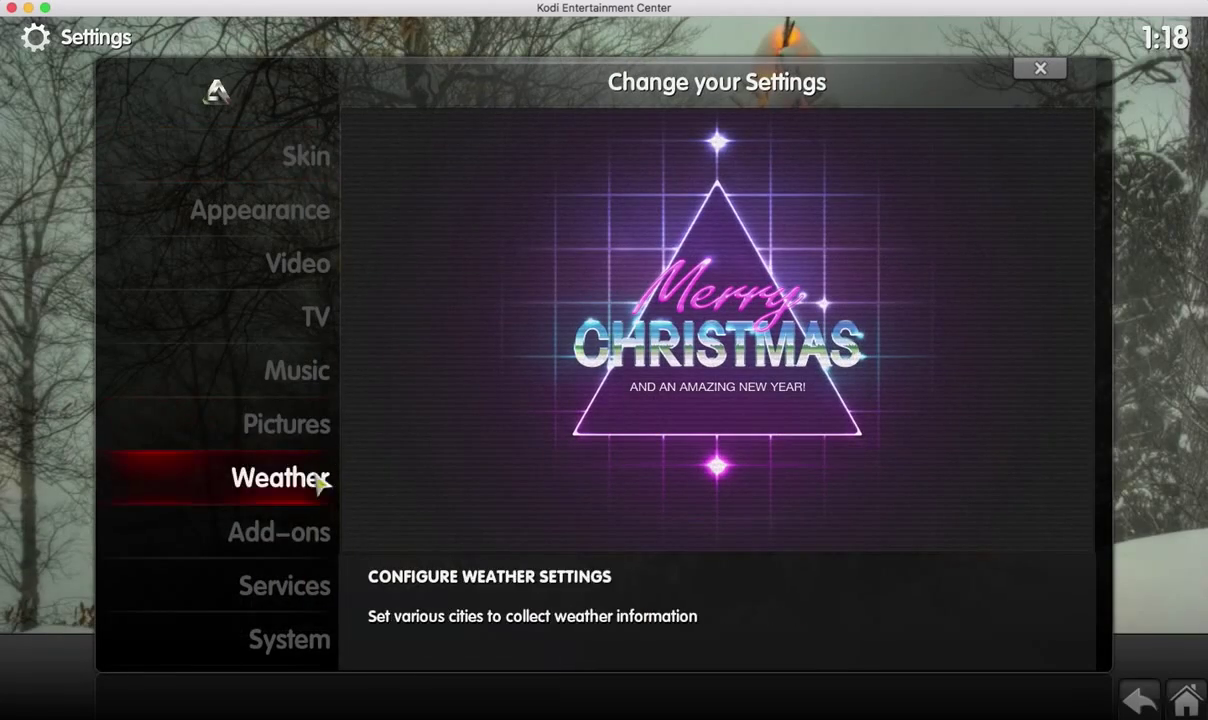
left_click(297, 535)
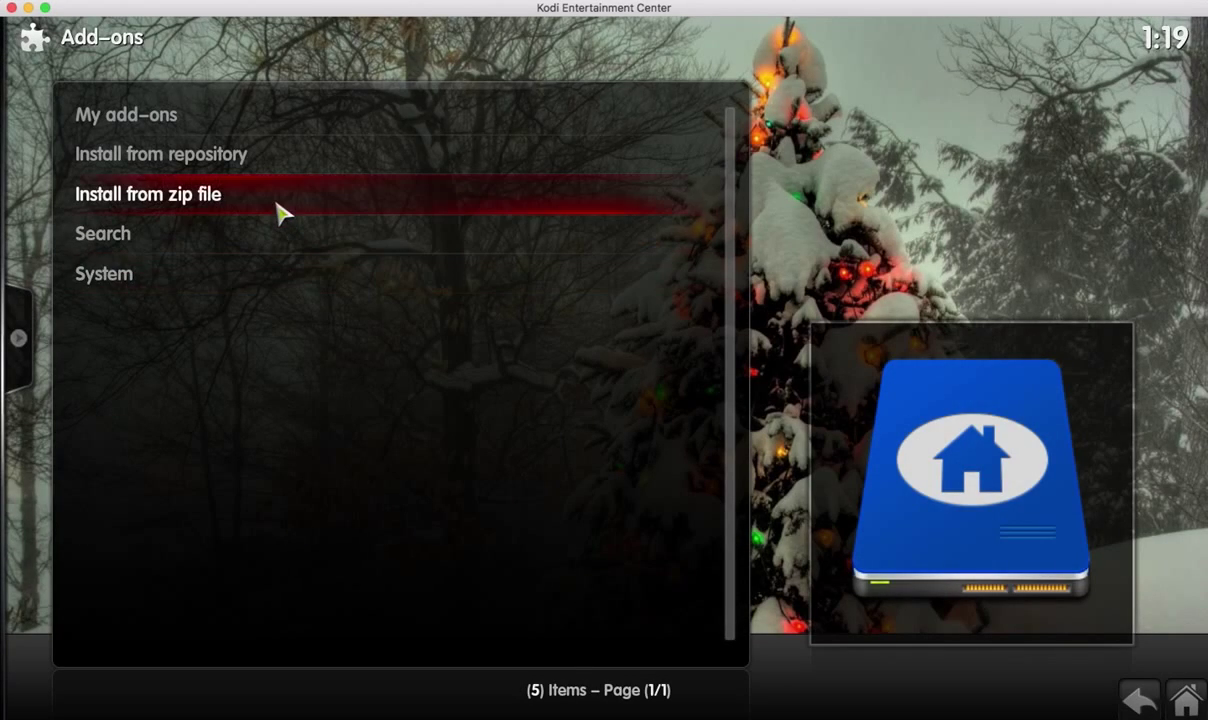
left_click(281, 202)
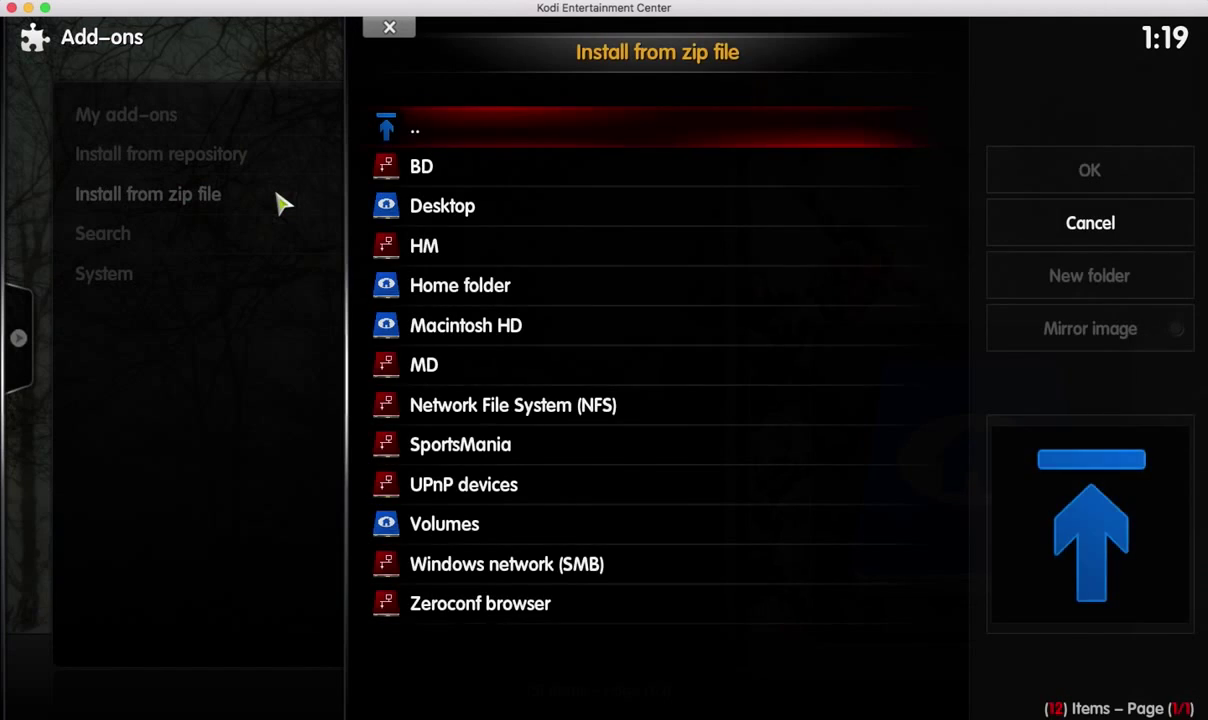
left_click(500, 448)
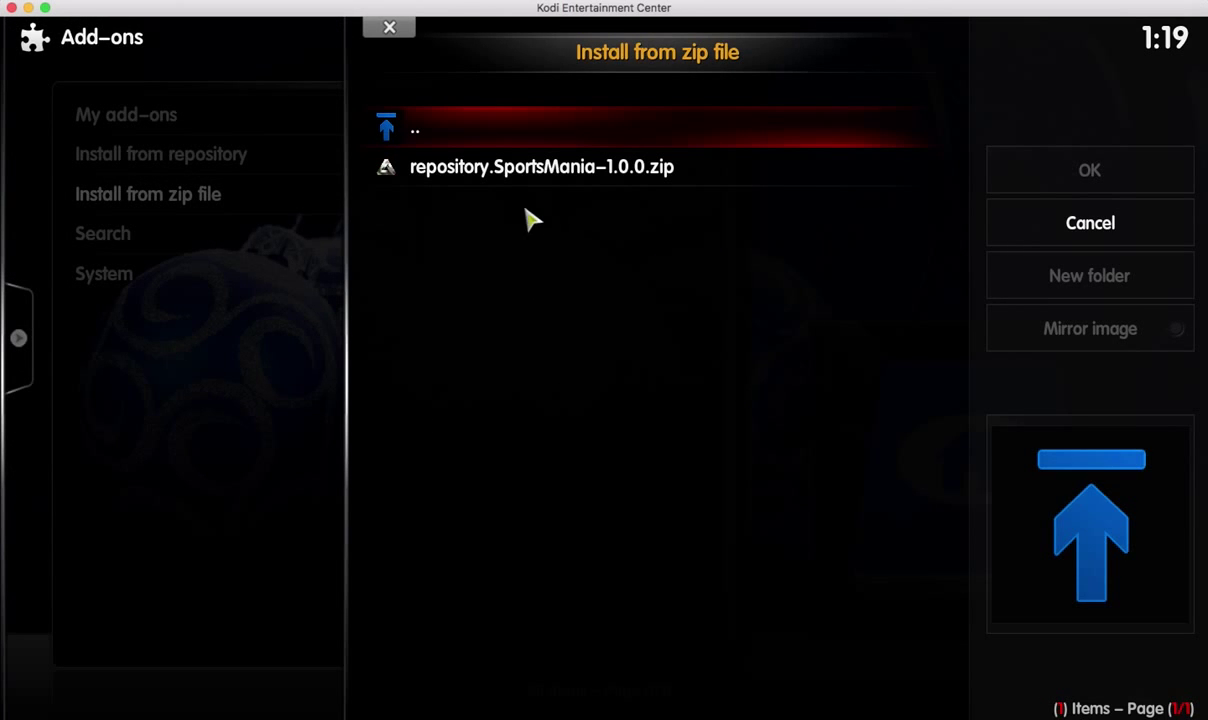
left_click(507, 170)
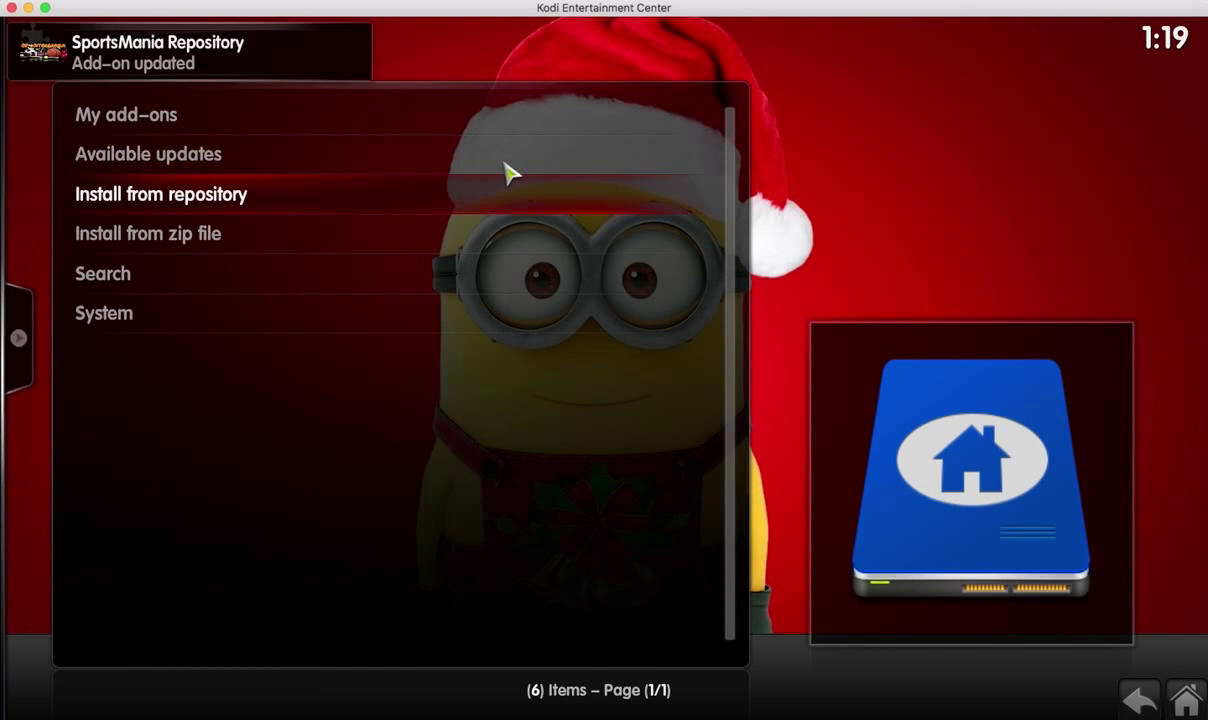
Open the SportsMania Repository's Video add-ons list from Install from repository.
left_click(448, 197)
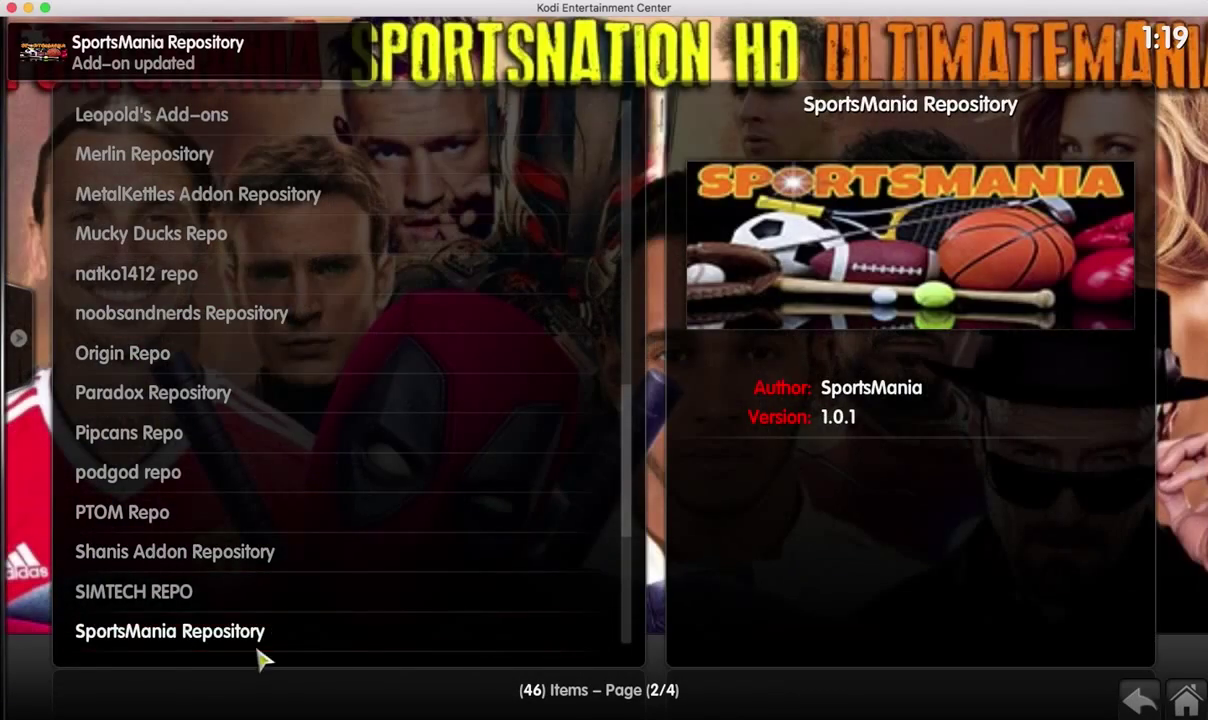
left_click(258, 640)
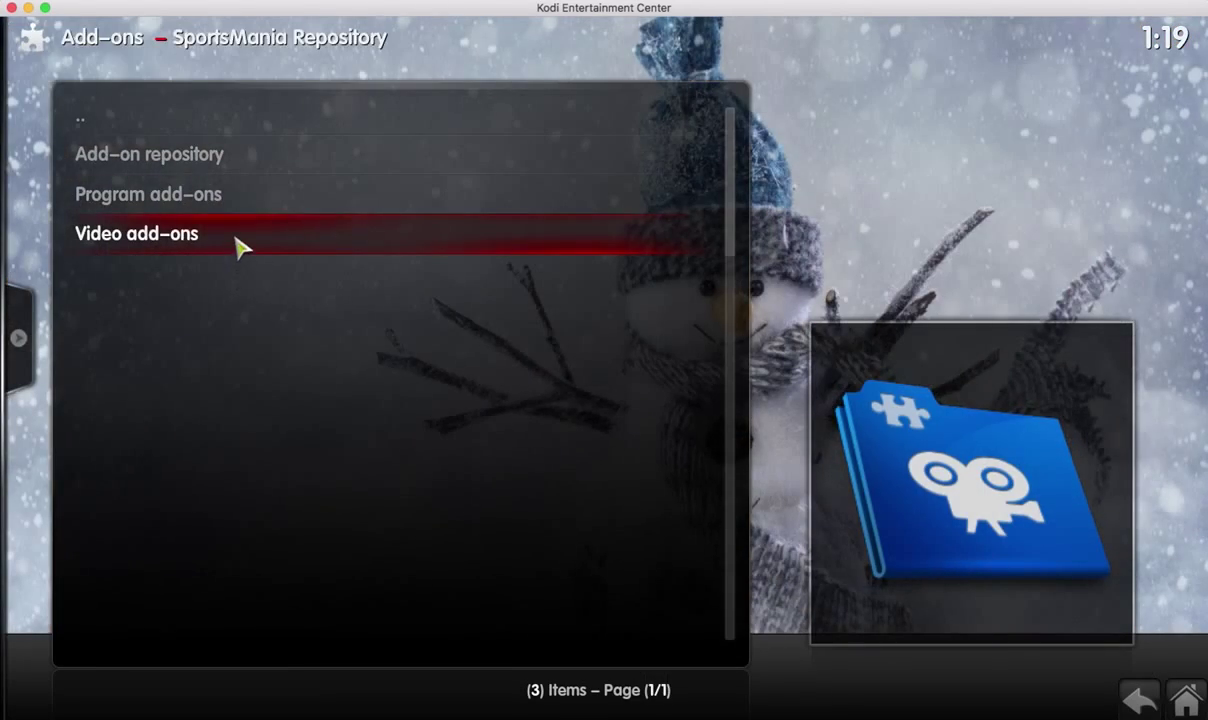
left_click(238, 240)
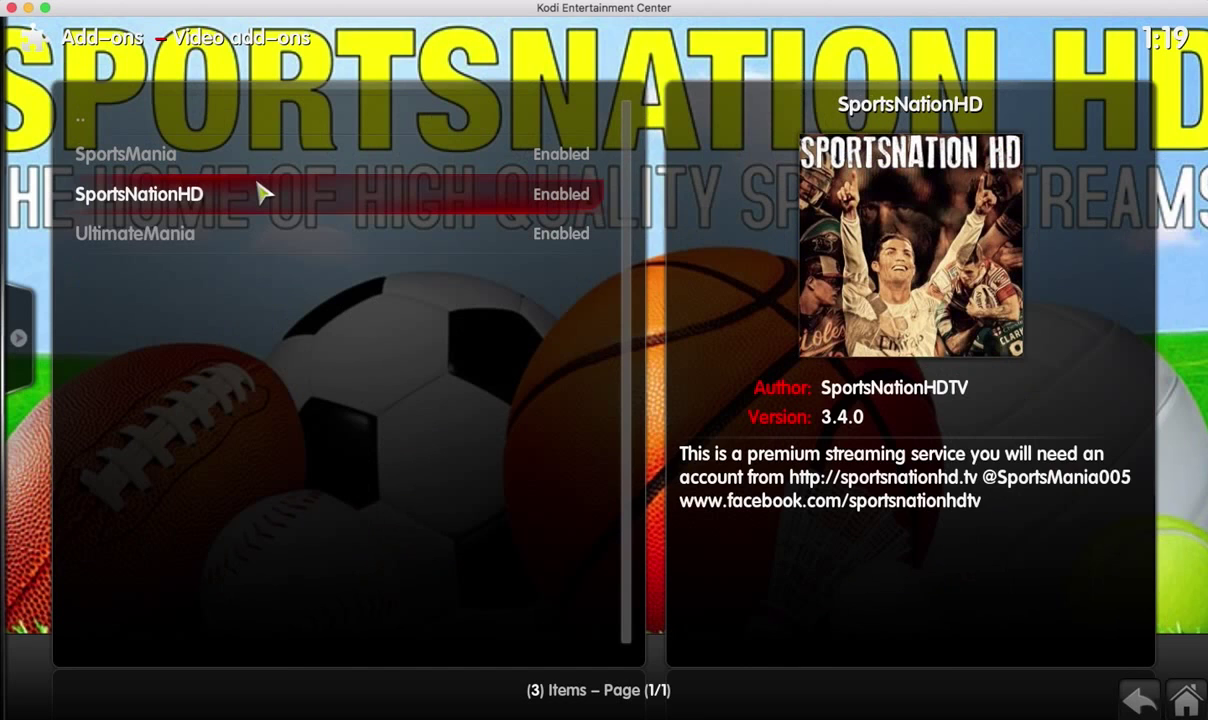
Uninstall the SportsNationHD add-on from its add-on information and confirm.
right_click(262, 192)
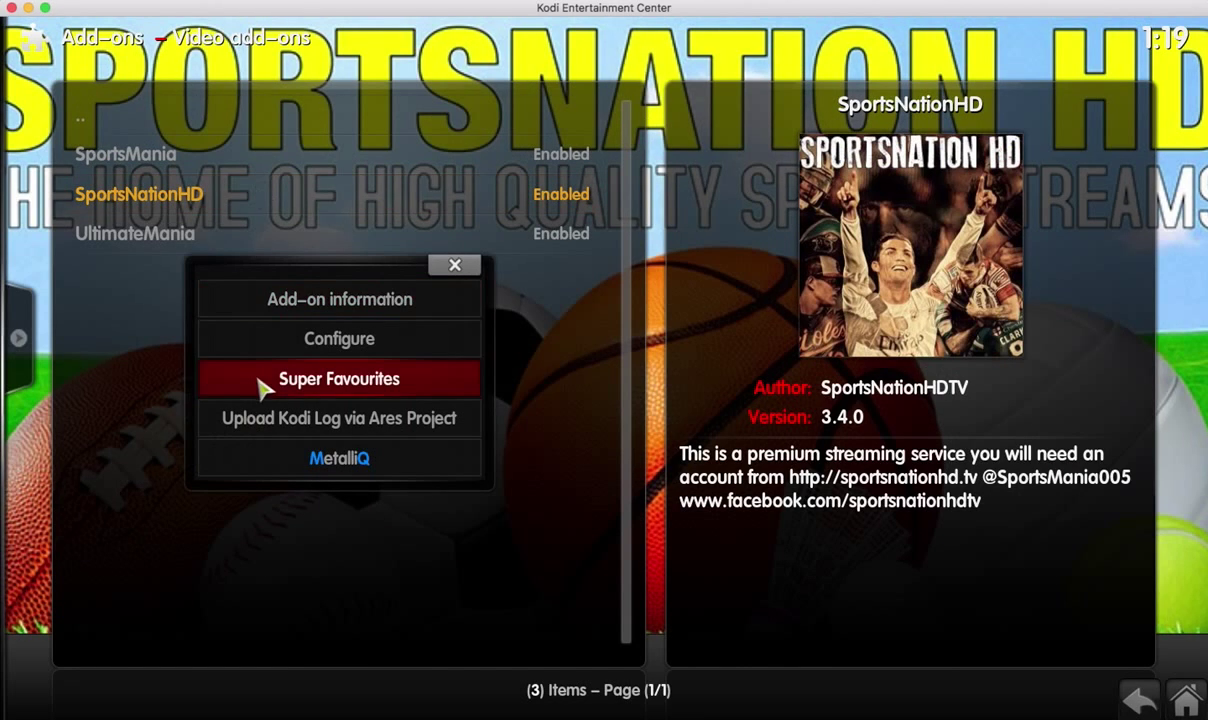
left_click(309, 311)
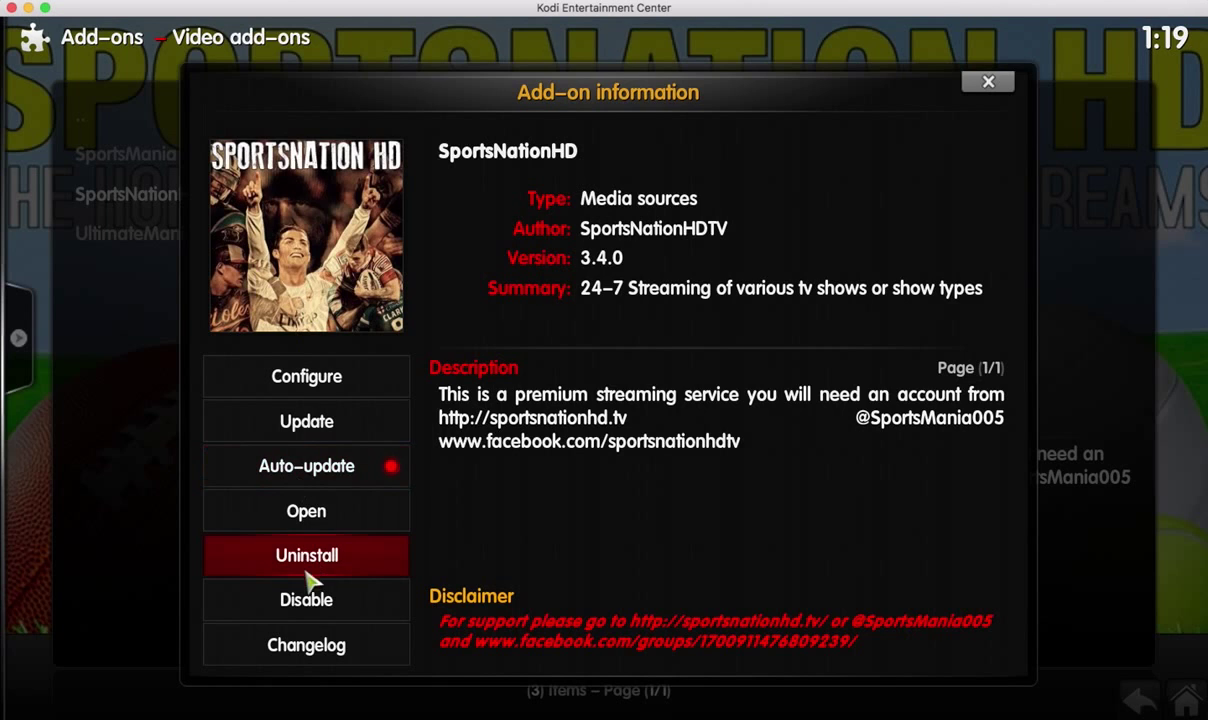
left_click(310, 572)
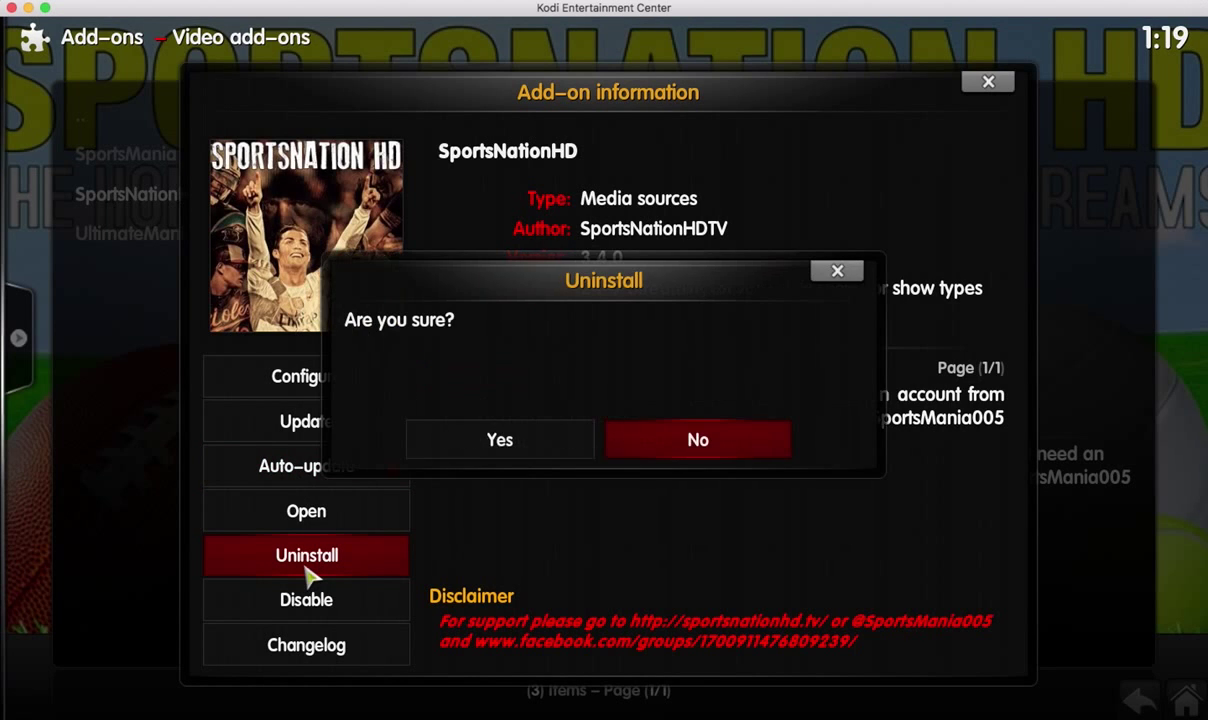
left_click(523, 425)
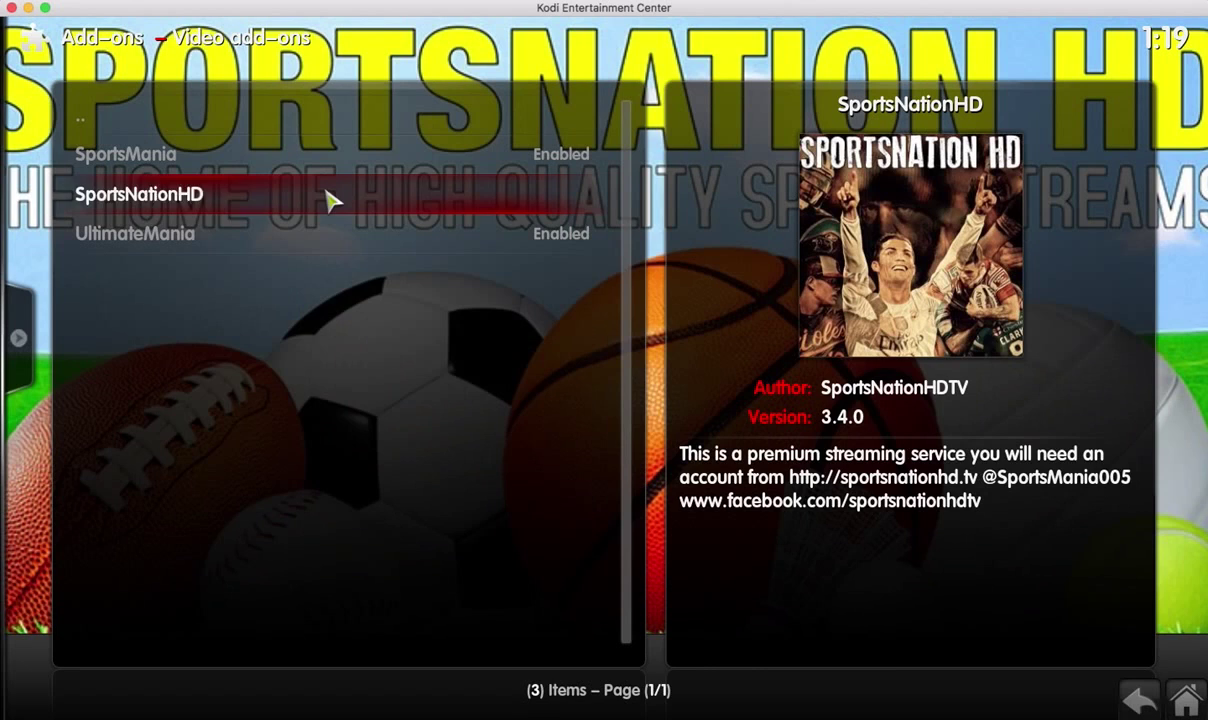
Reinstall SportsNationHD from its add-on information so it shows as Enabled.
right_click(330, 200)
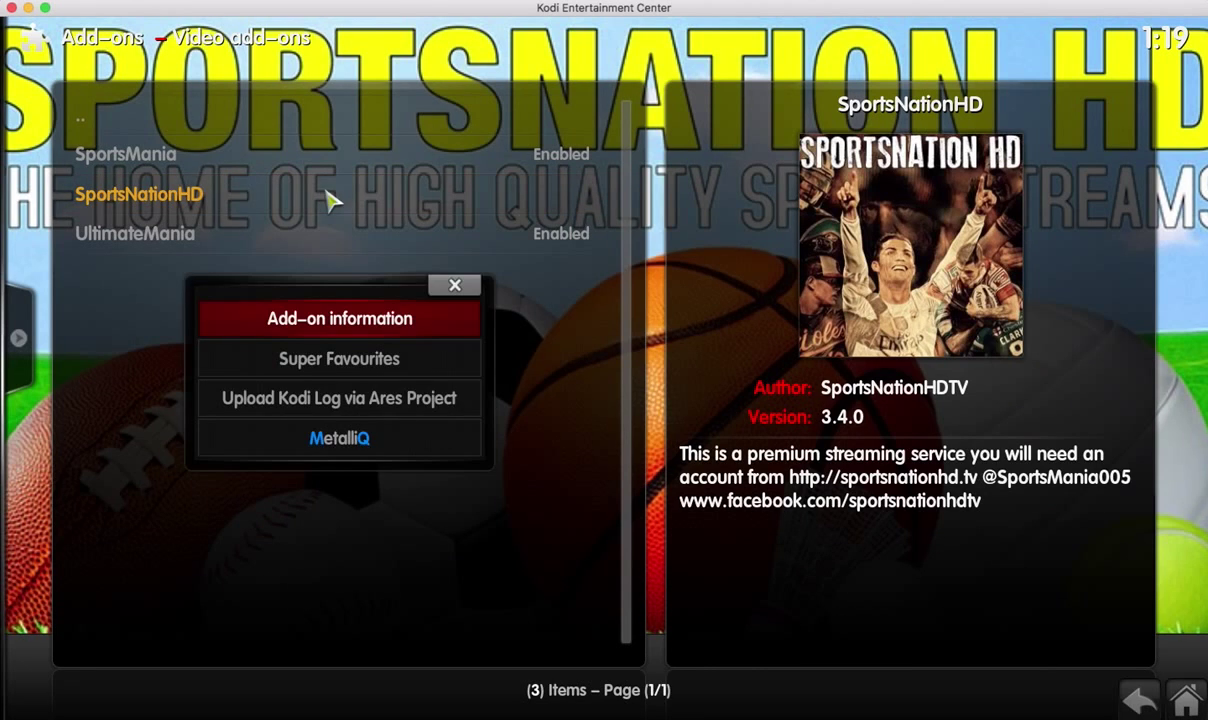
left_click(358, 313)
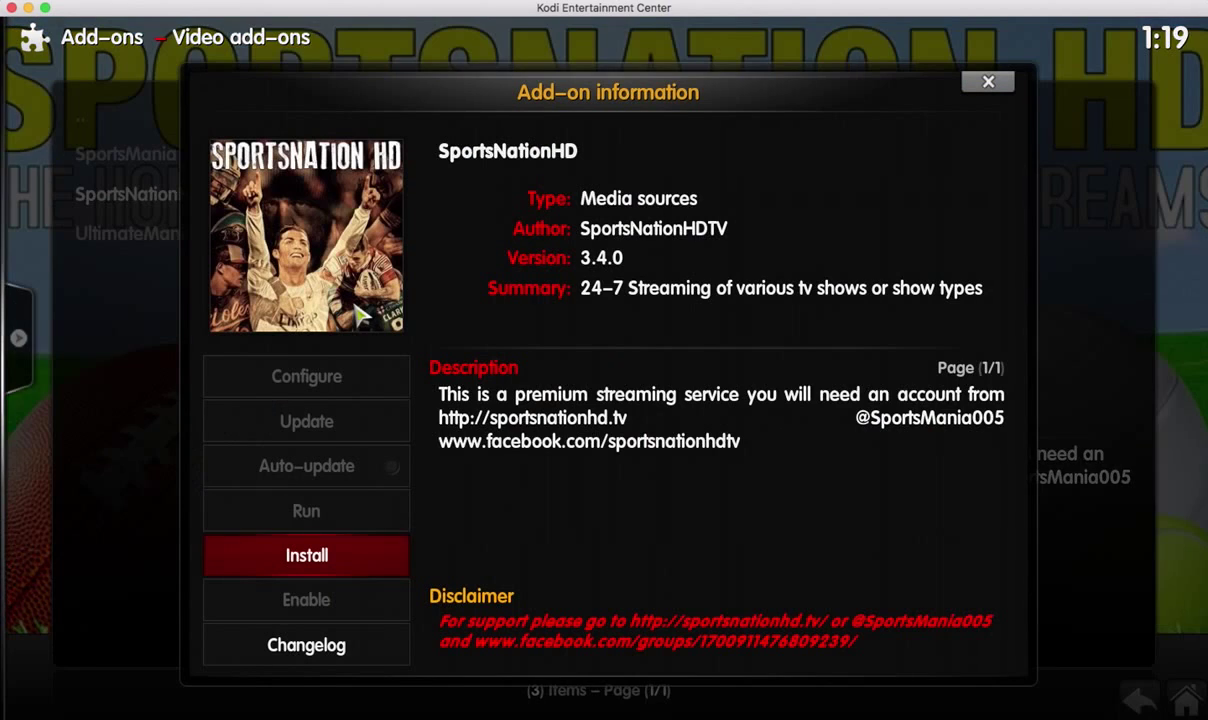
left_click(316, 570)
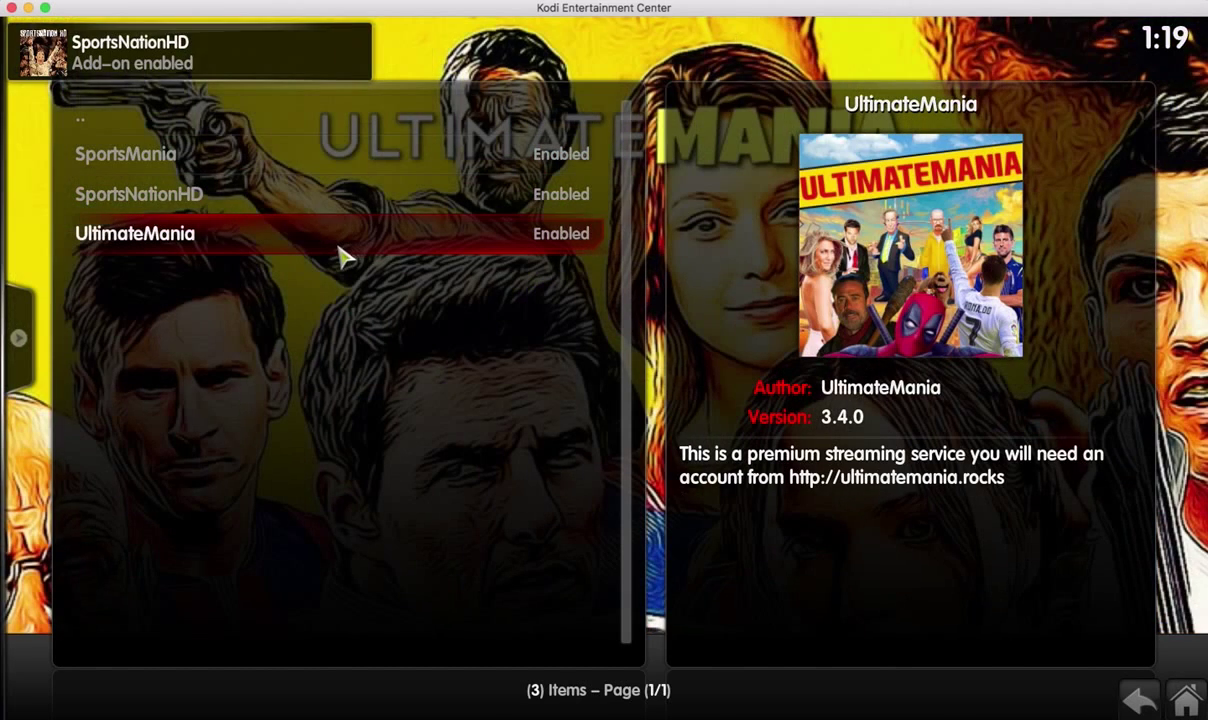
Enter the account password in UltimateMania's Configure settings, close them and go Home.
right_click(340, 258)
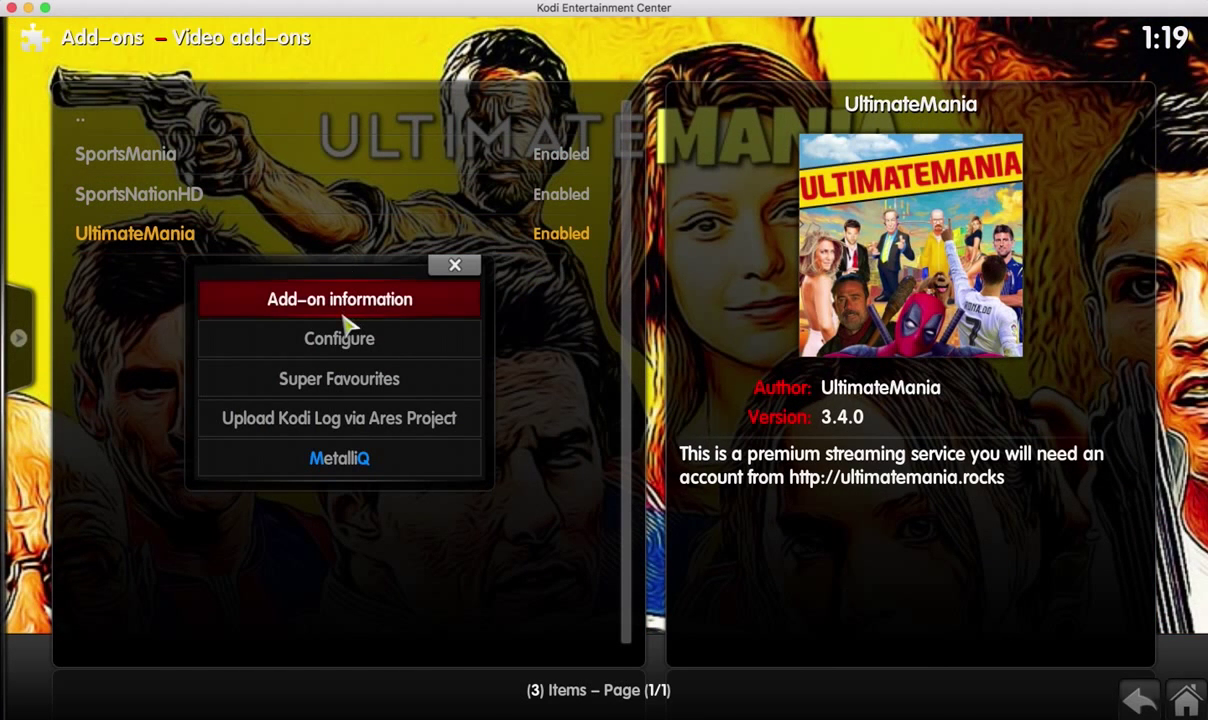
left_click(349, 336)
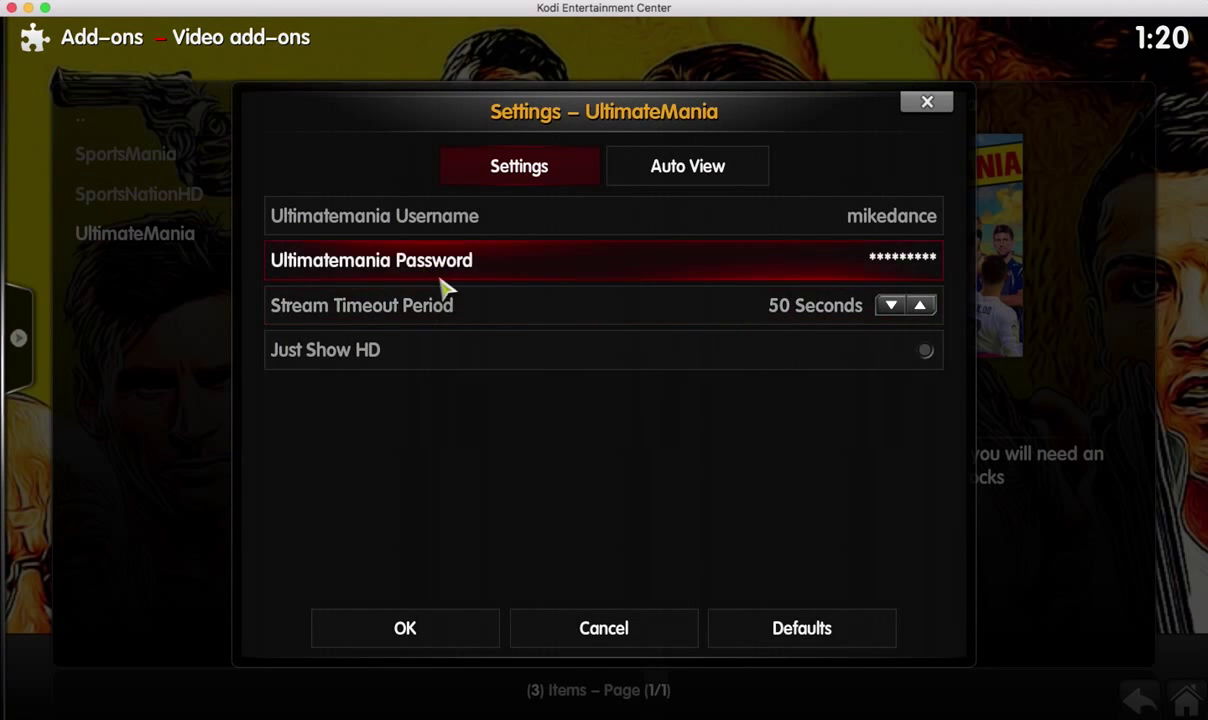
left_click(459, 260)
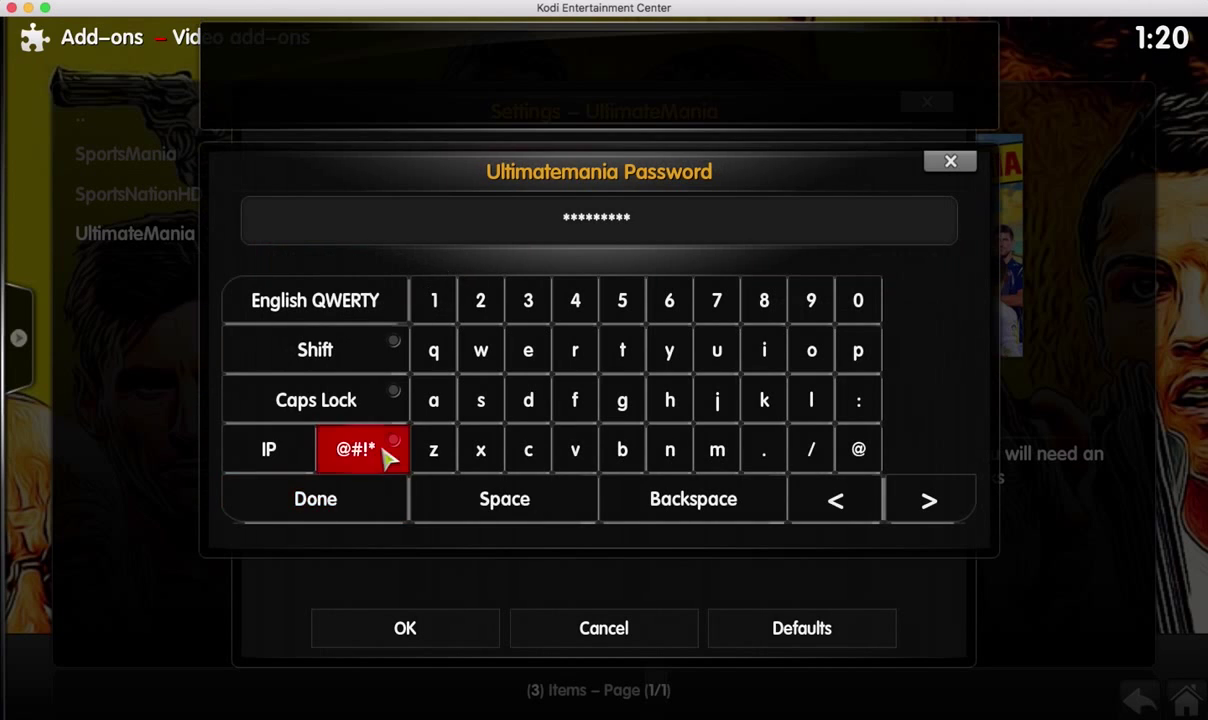
left_click(364, 508)
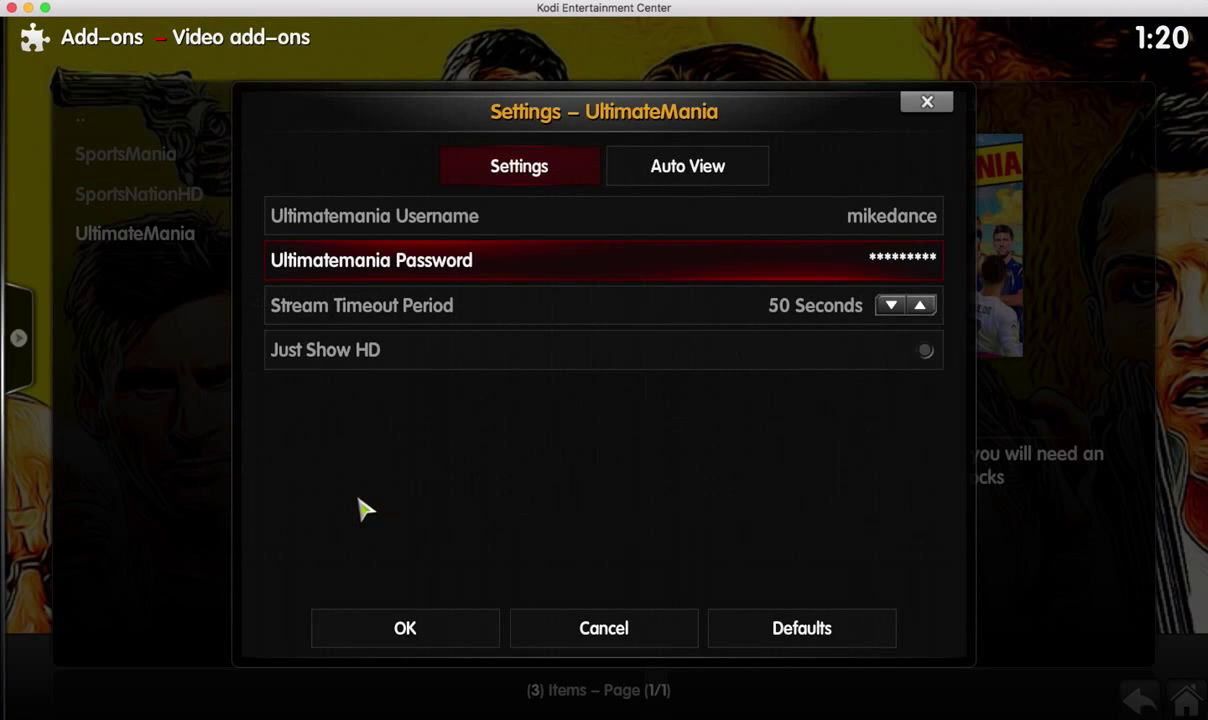
left_click(591, 629)
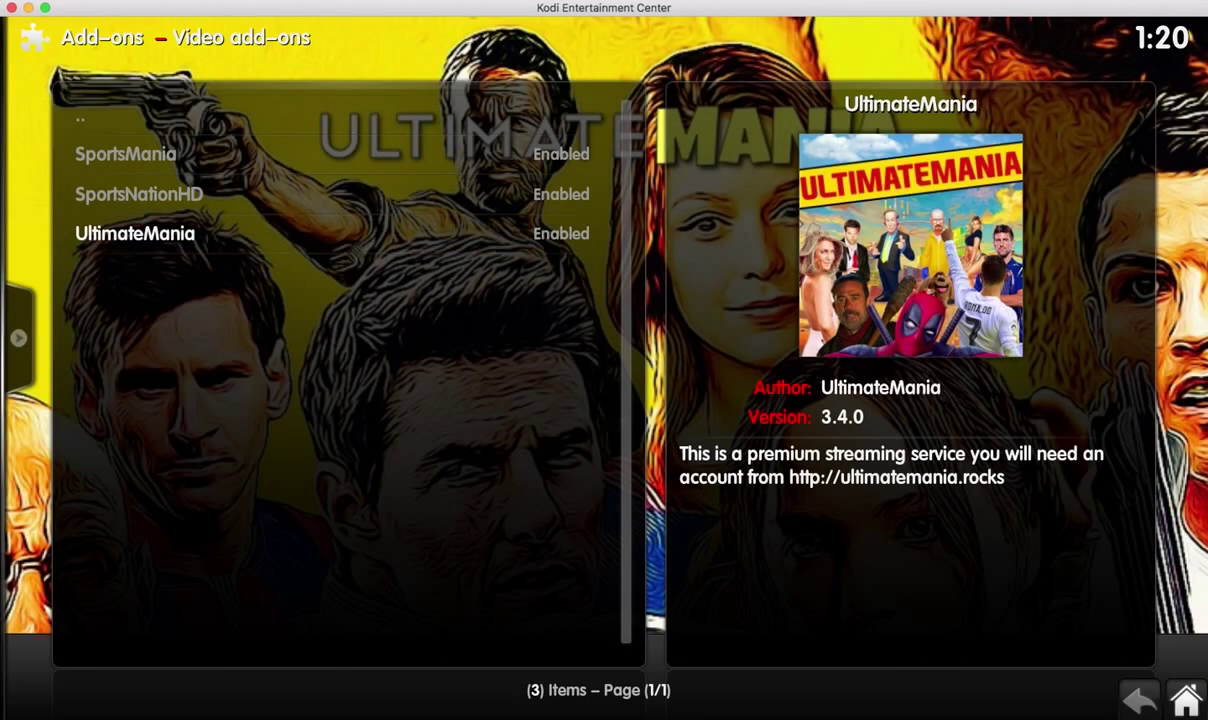
left_click(1186, 700)
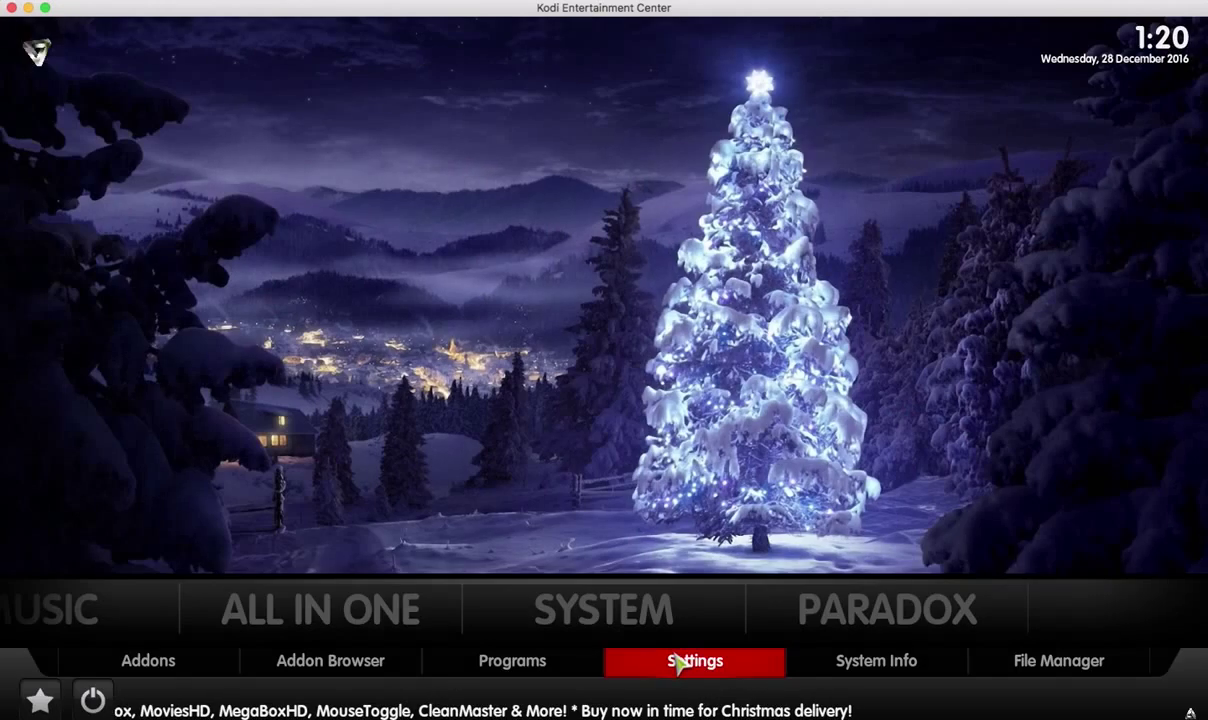
In Skin > Submenu settings, rename 'User selection three' to 'PAID'.
left_click(677, 661)
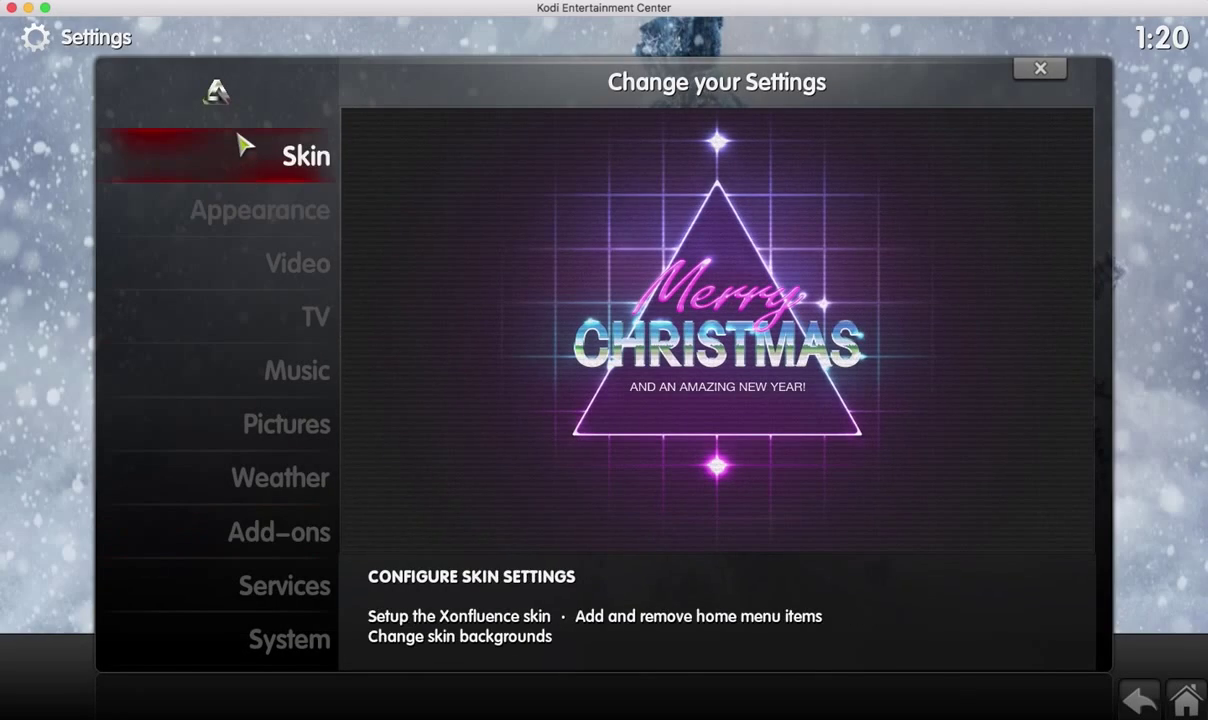
left_click(243, 152)
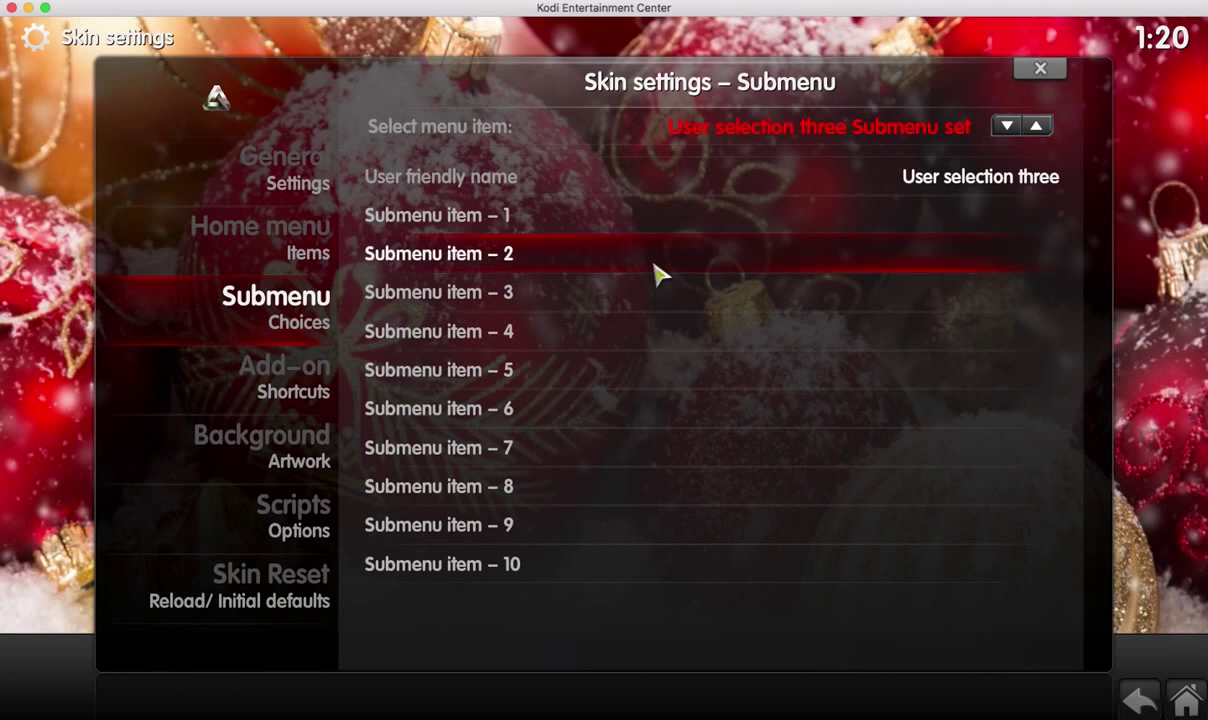
left_click(999, 179)
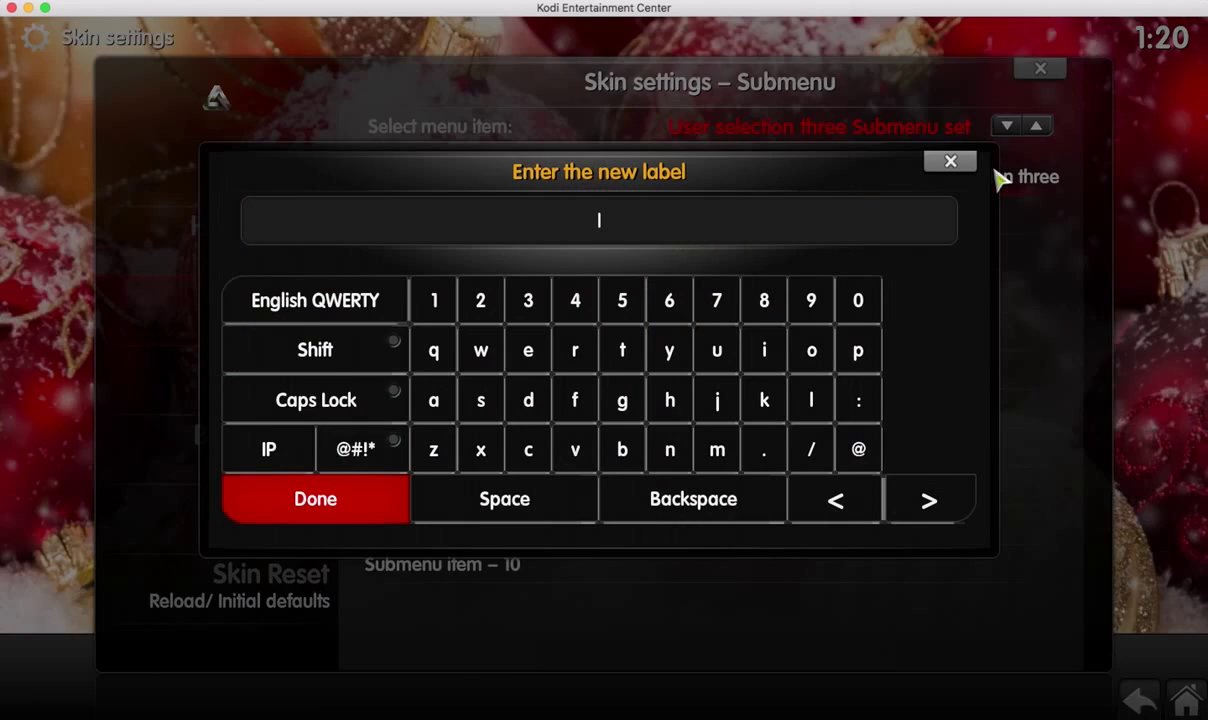
type("PAID")
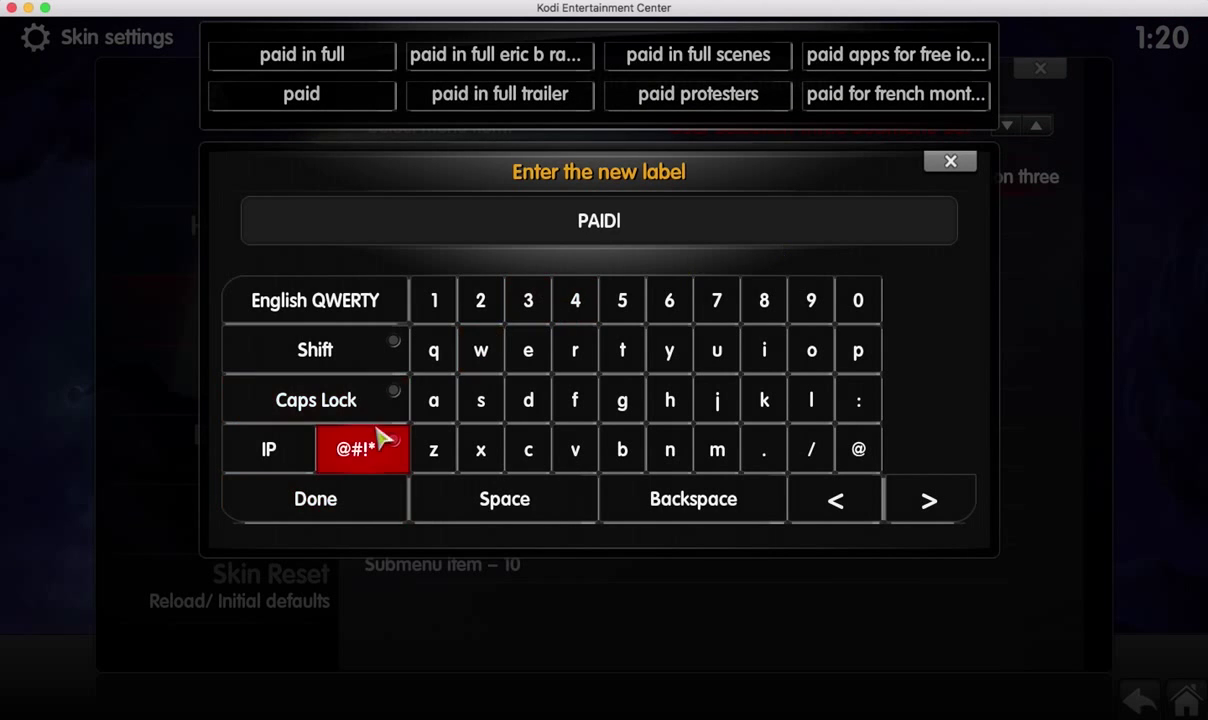
left_click(357, 497)
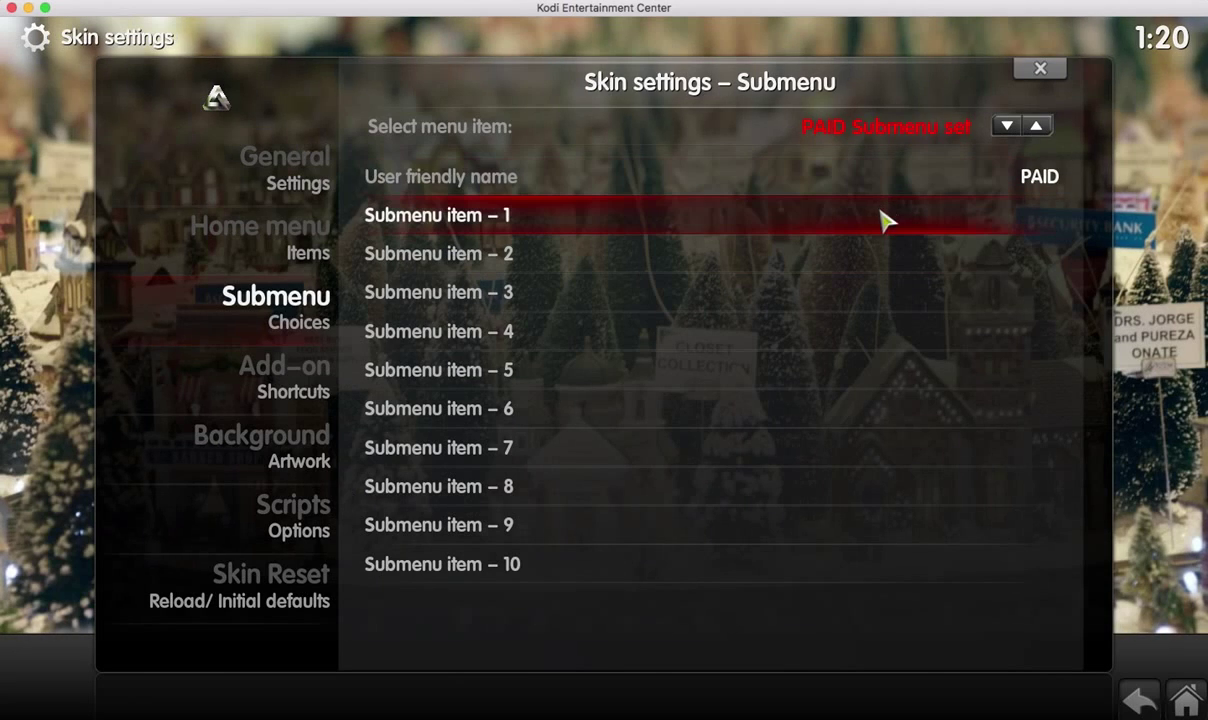
Set Submenu item 1 to launch the UltimateMania add-on, keeping 'UltimateMania' as its label.
left_click(884, 223)
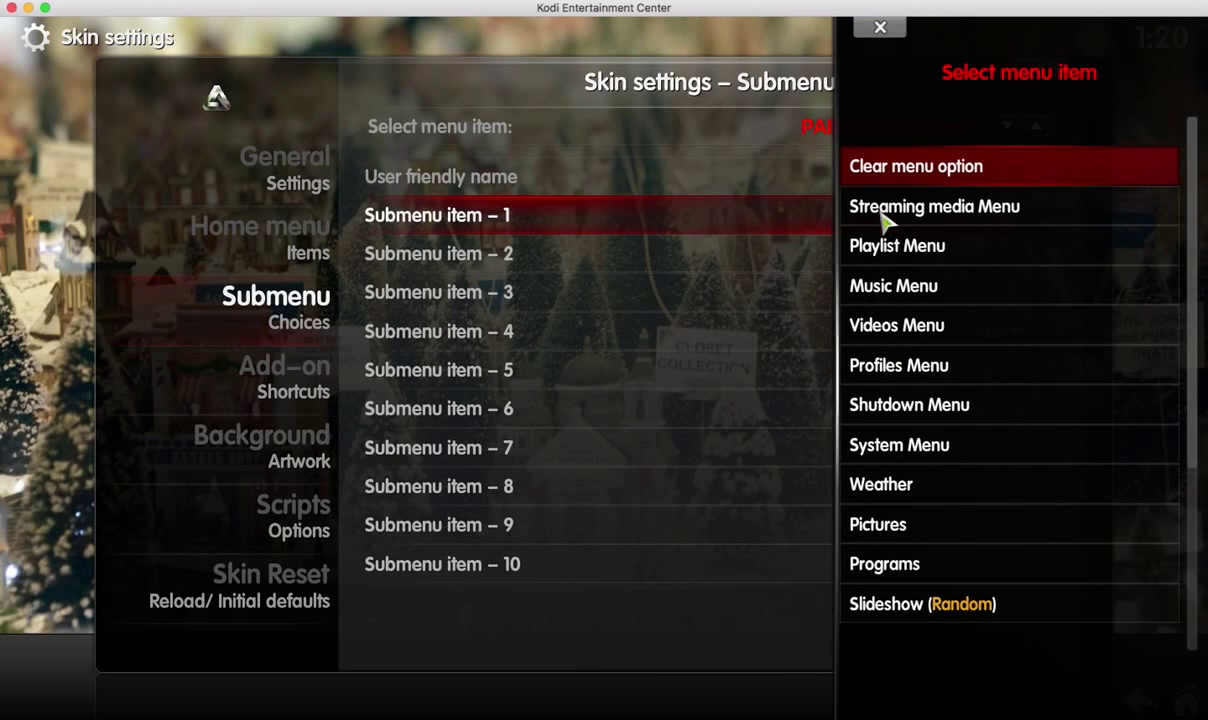
scroll(898, 555, "down", 6)
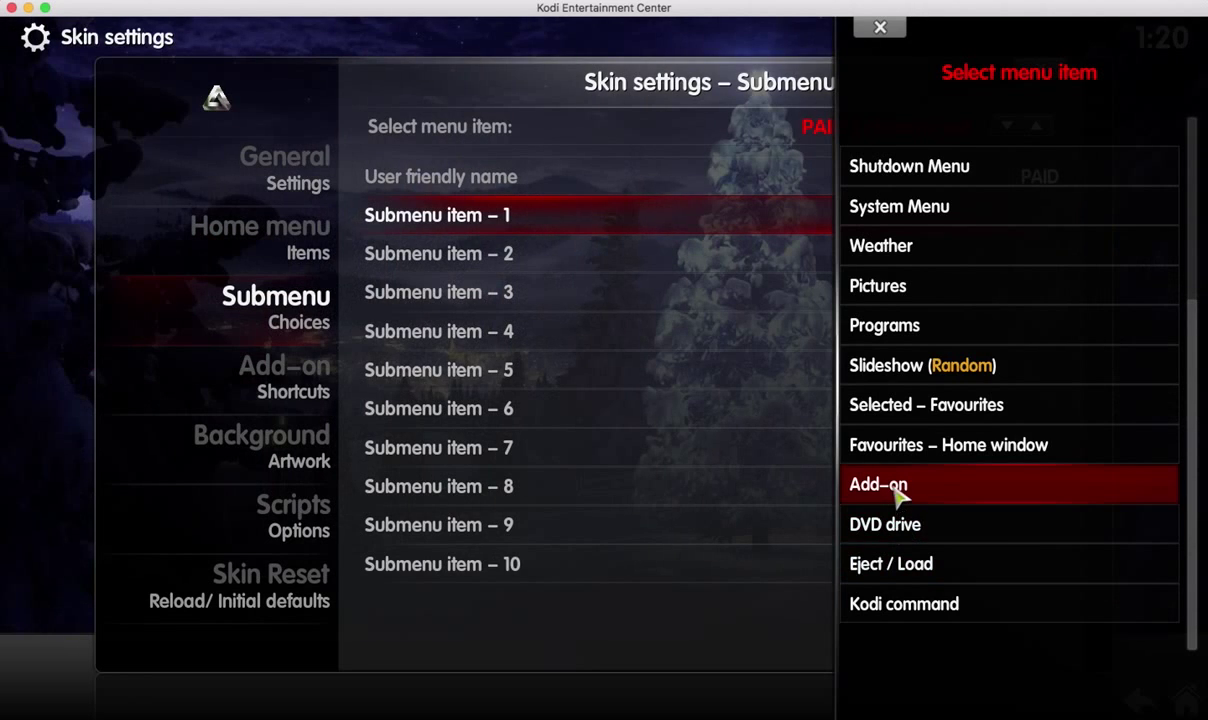
left_click(897, 490)
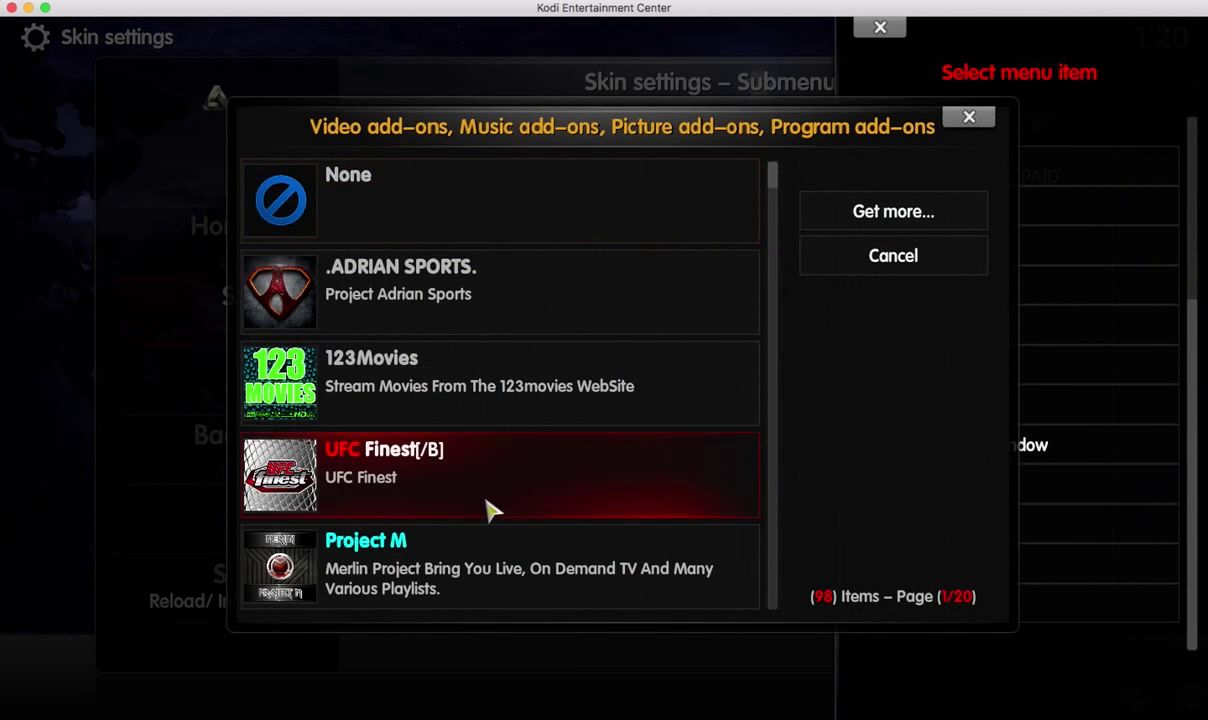
scroll(490, 510, "down", 20)
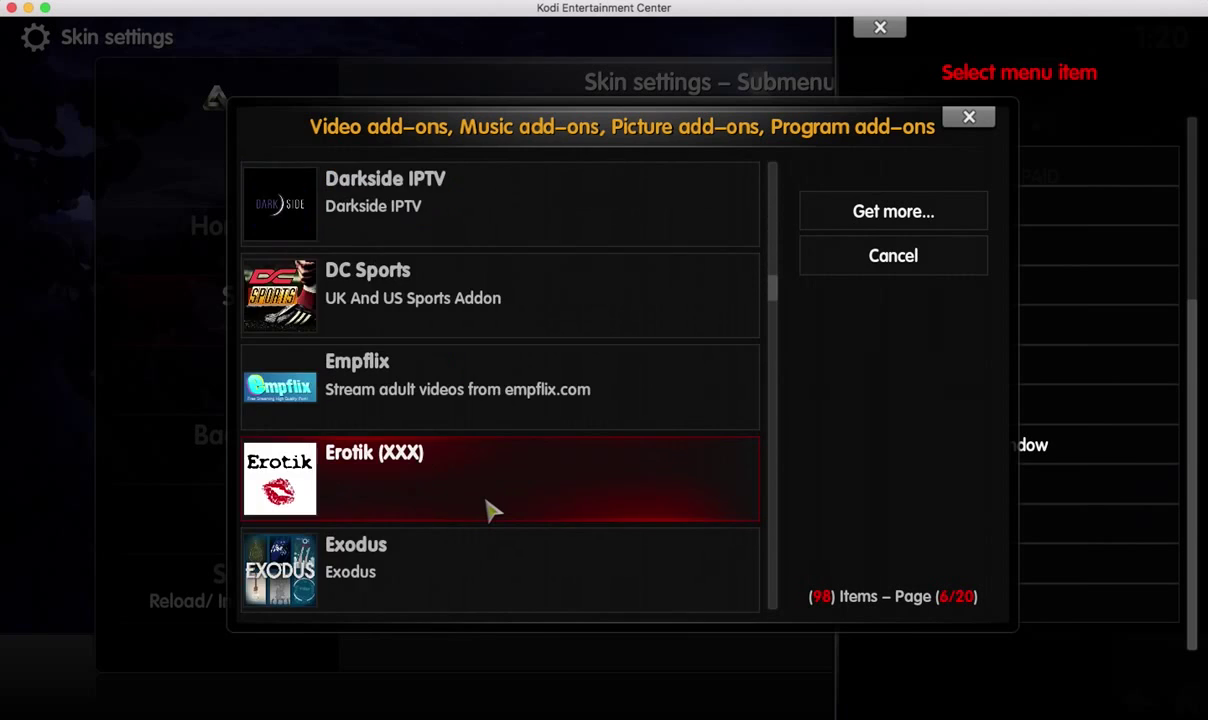
scroll(490, 510, "down", 15)
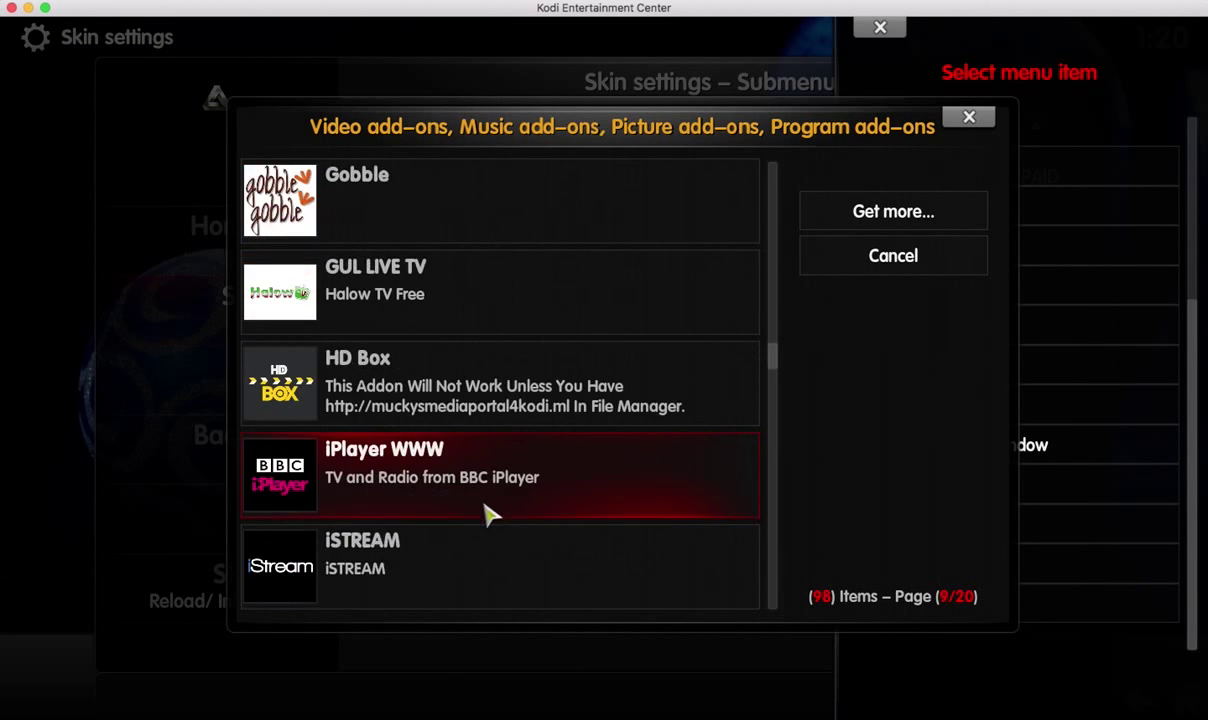
scroll(490, 513, "down", 10)
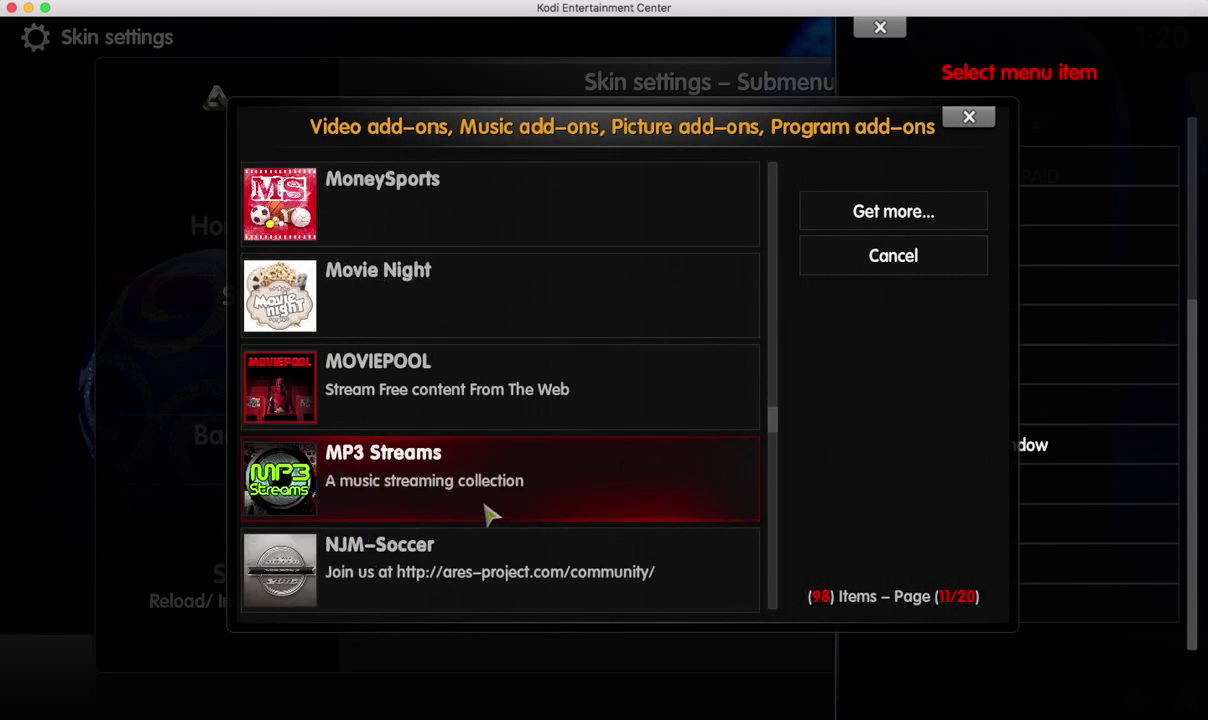
scroll(490, 513, "down", 15)
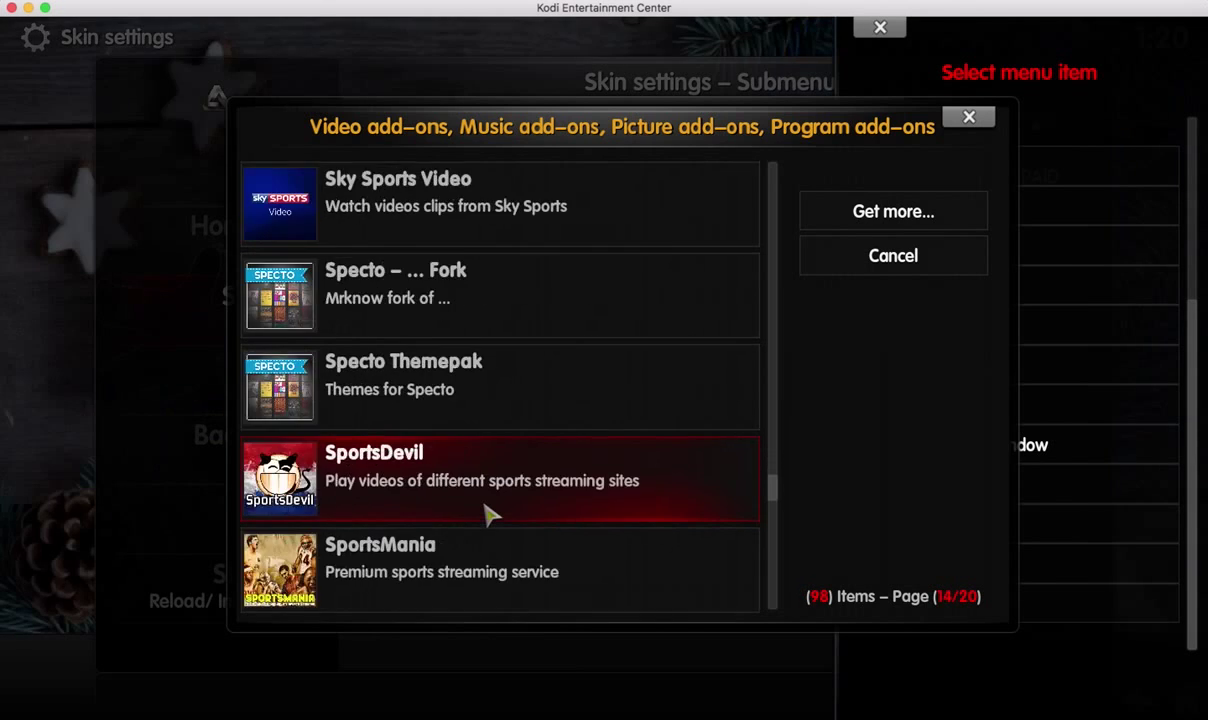
scroll(490, 513, "down", 10)
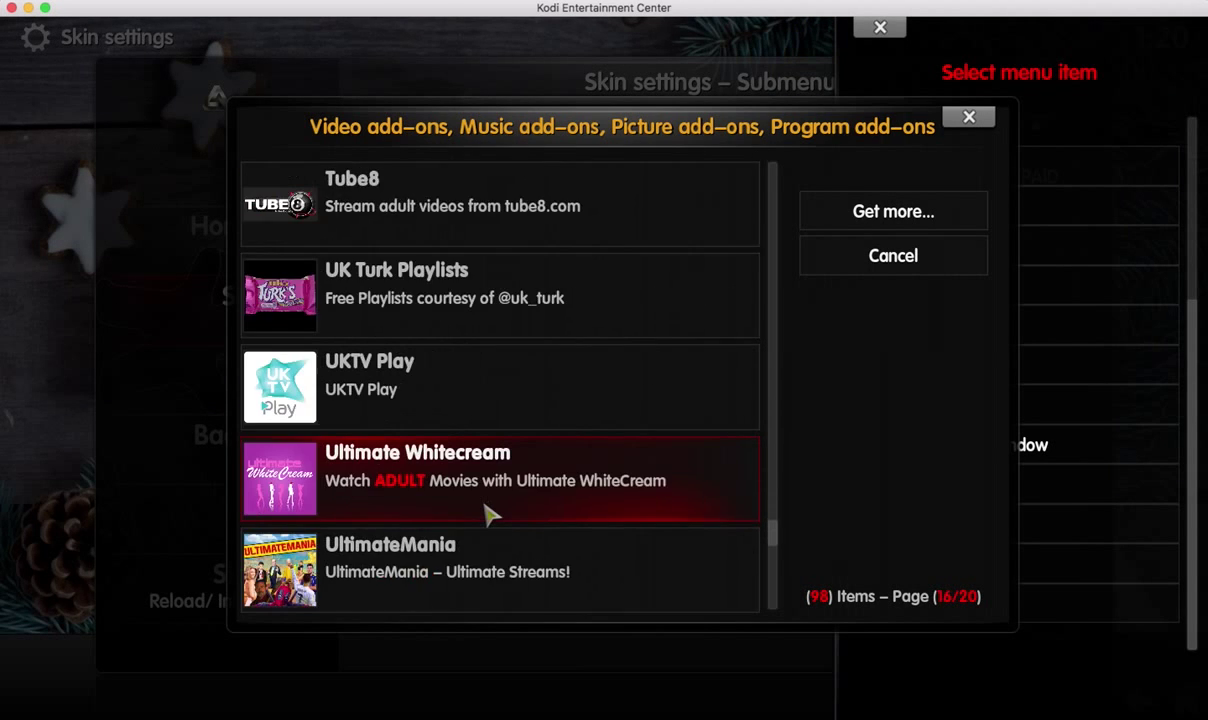
scroll(490, 513, "down", 3)
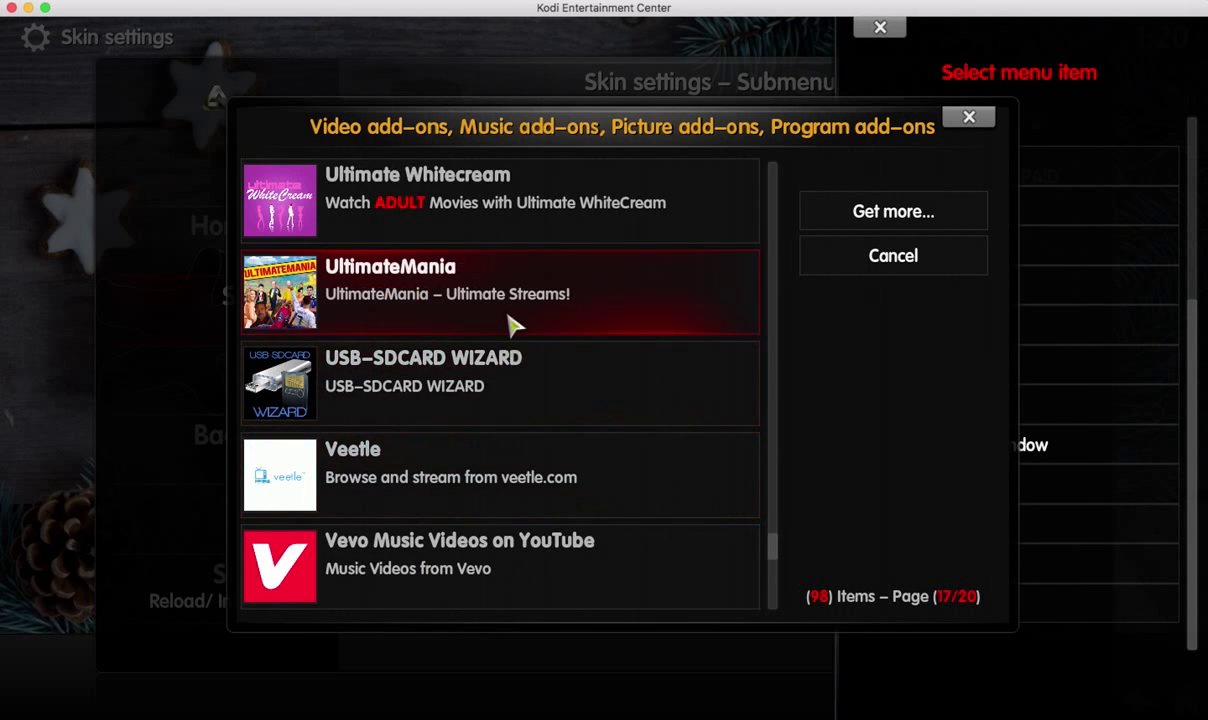
left_click(508, 318)
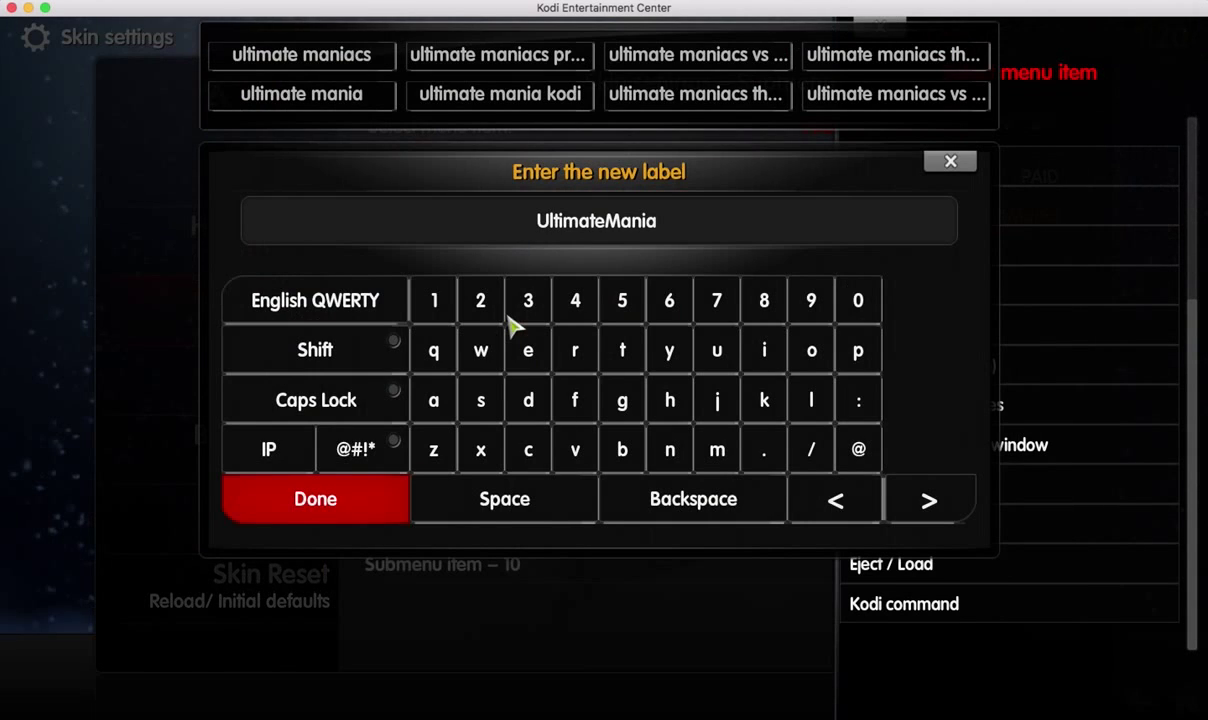
left_click(360, 510)
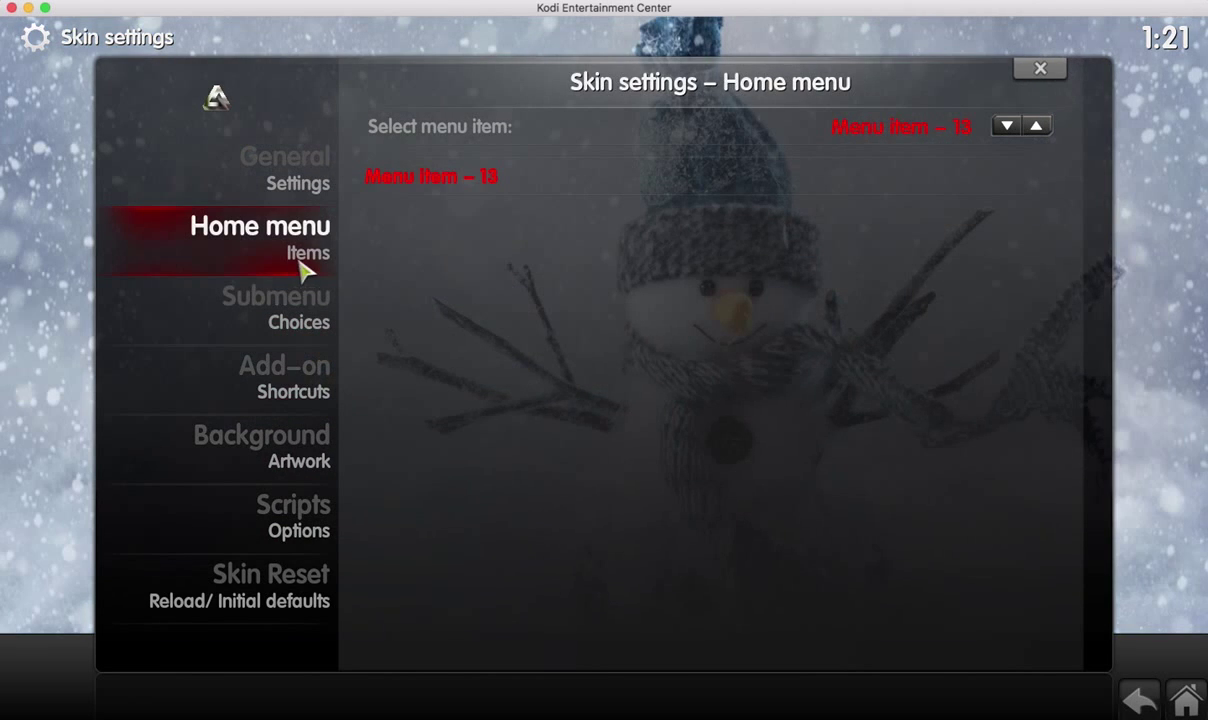
Set Home menu item 13 to no add-on and label it 'PAID'.
left_click(788, 183)
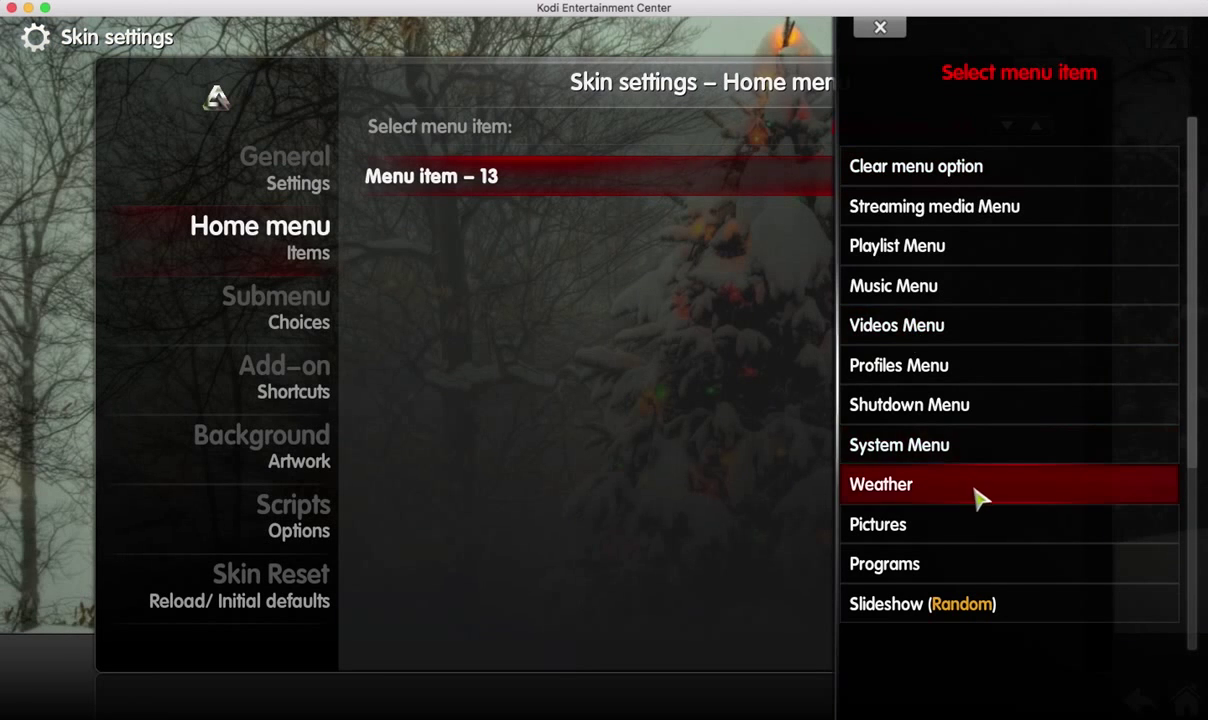
scroll(978, 497, "down", 6)
left_click(975, 492)
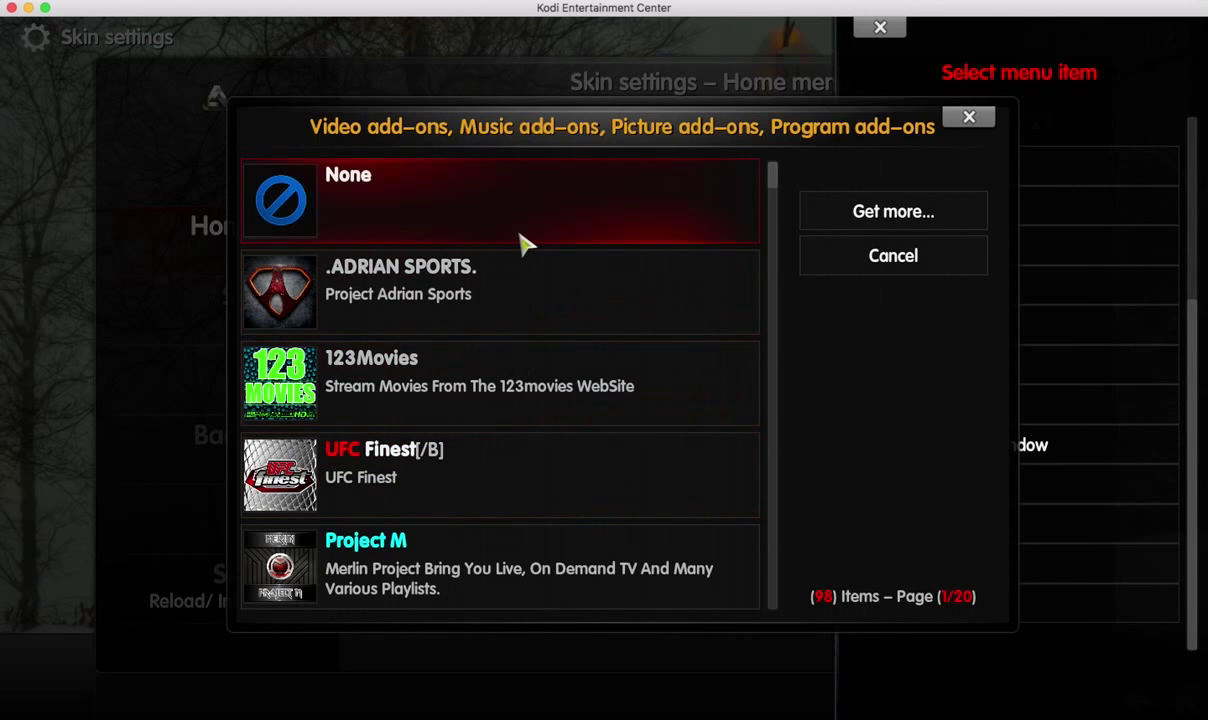
left_click(524, 241)
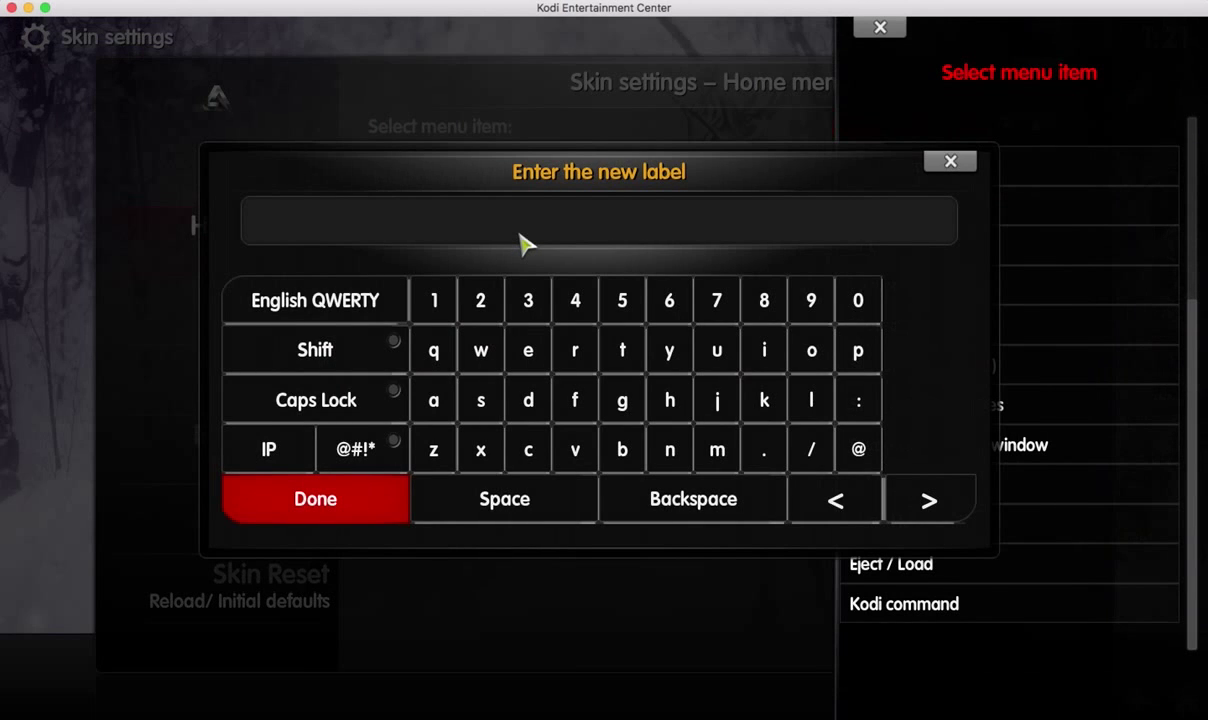
type("paid")
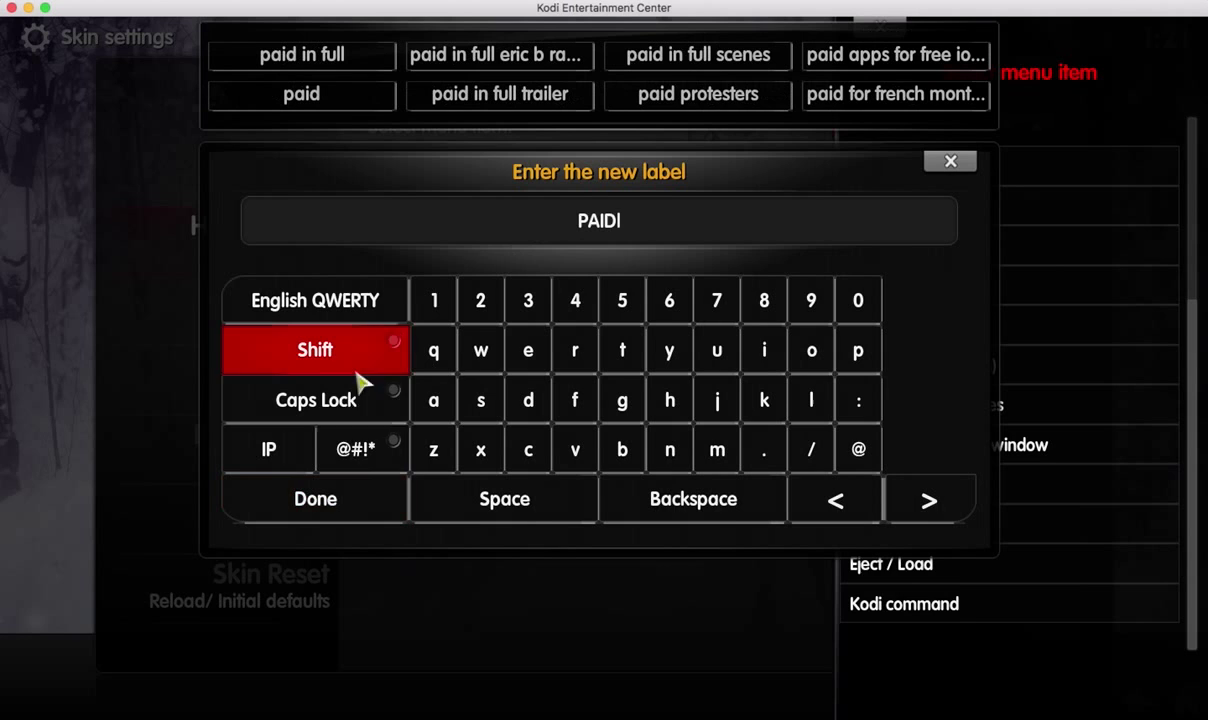
left_click(350, 497)
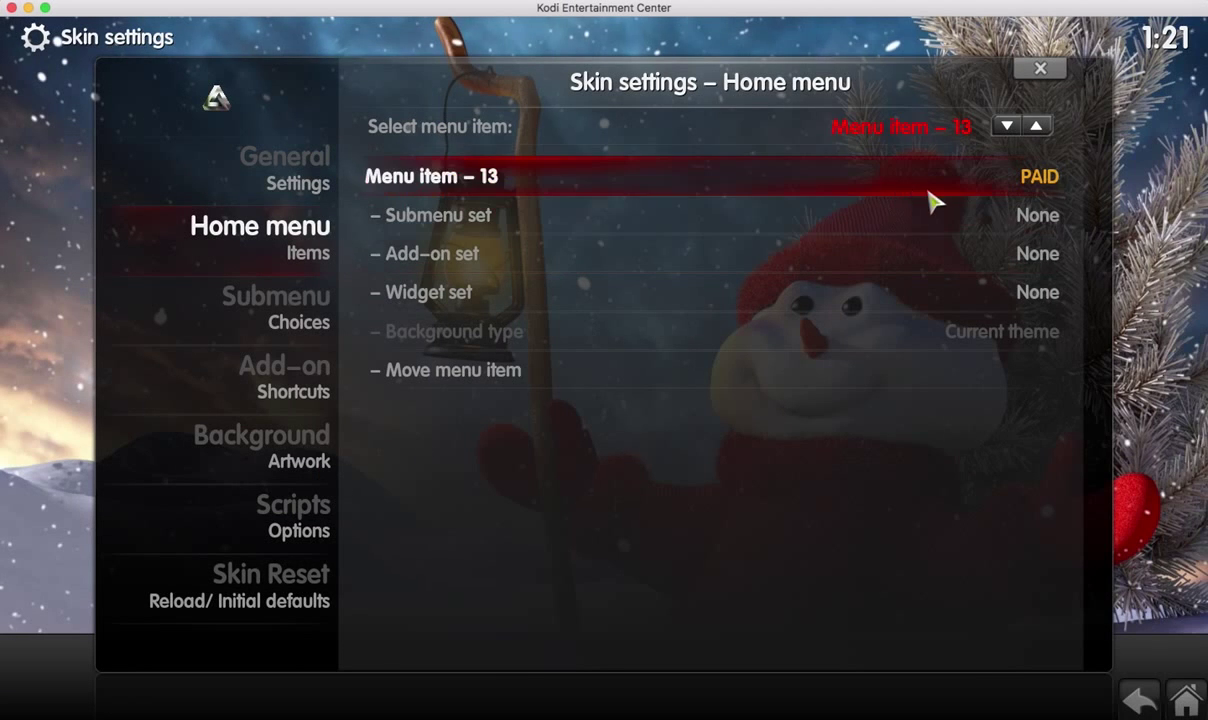
Assign the PAID submenu set to menu item 13 and return home.
left_click(958, 226)
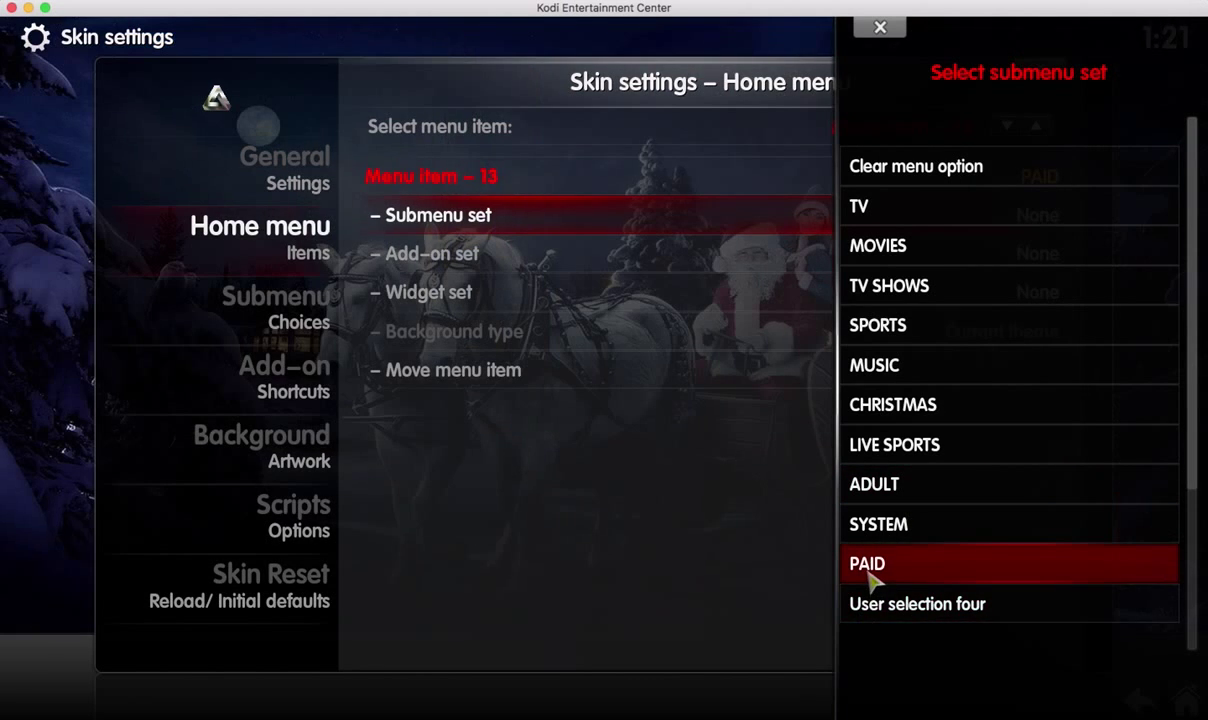
left_click(868, 576)
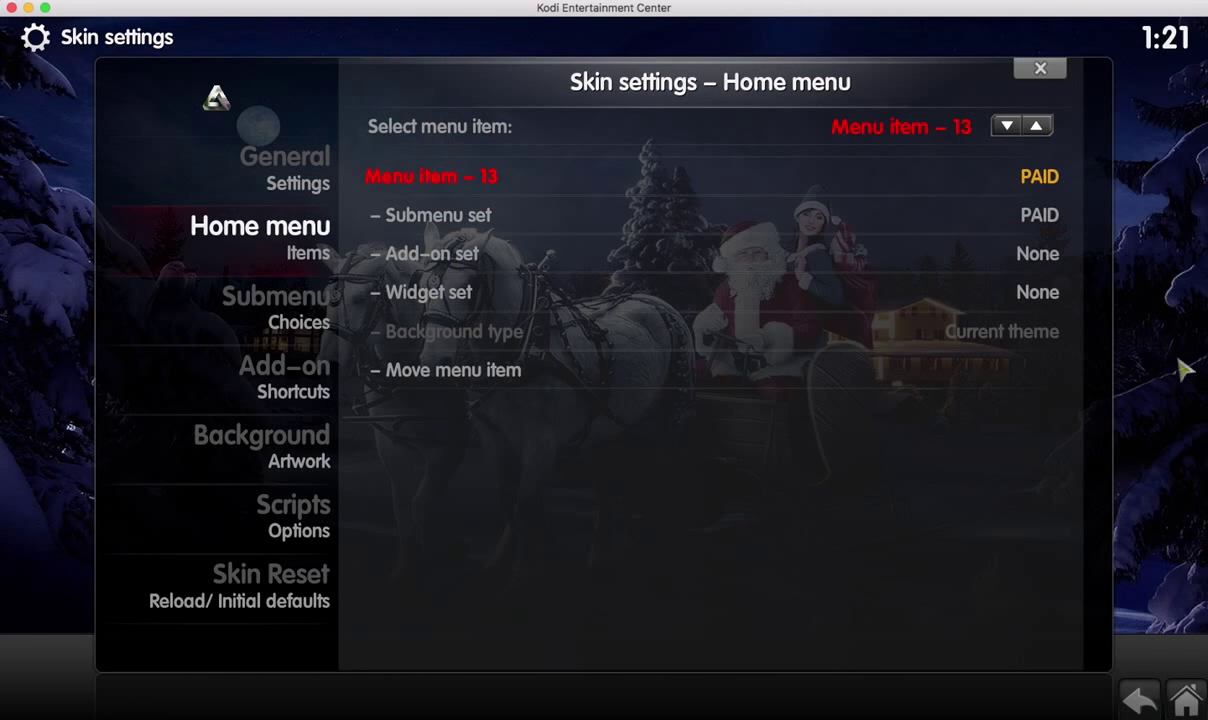
left_click(1186, 700)
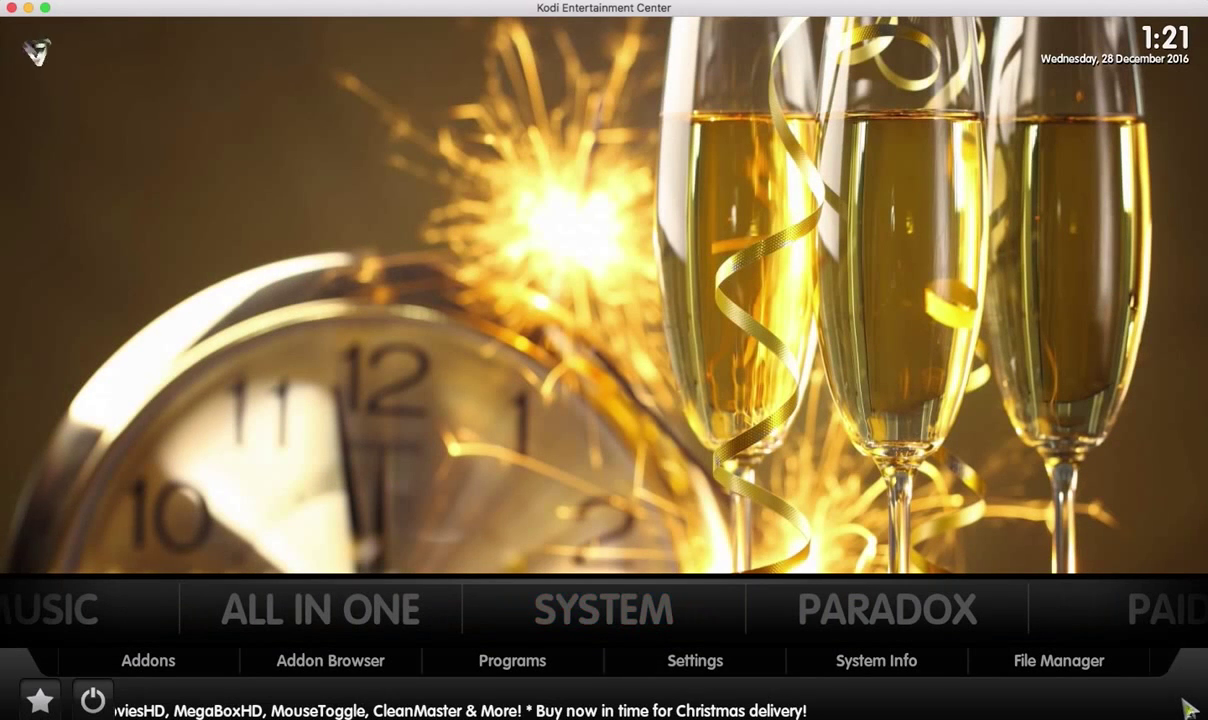
Launch UltimateMania from the PAID home menu item's submenu to list its 131 channels.
key("Right")
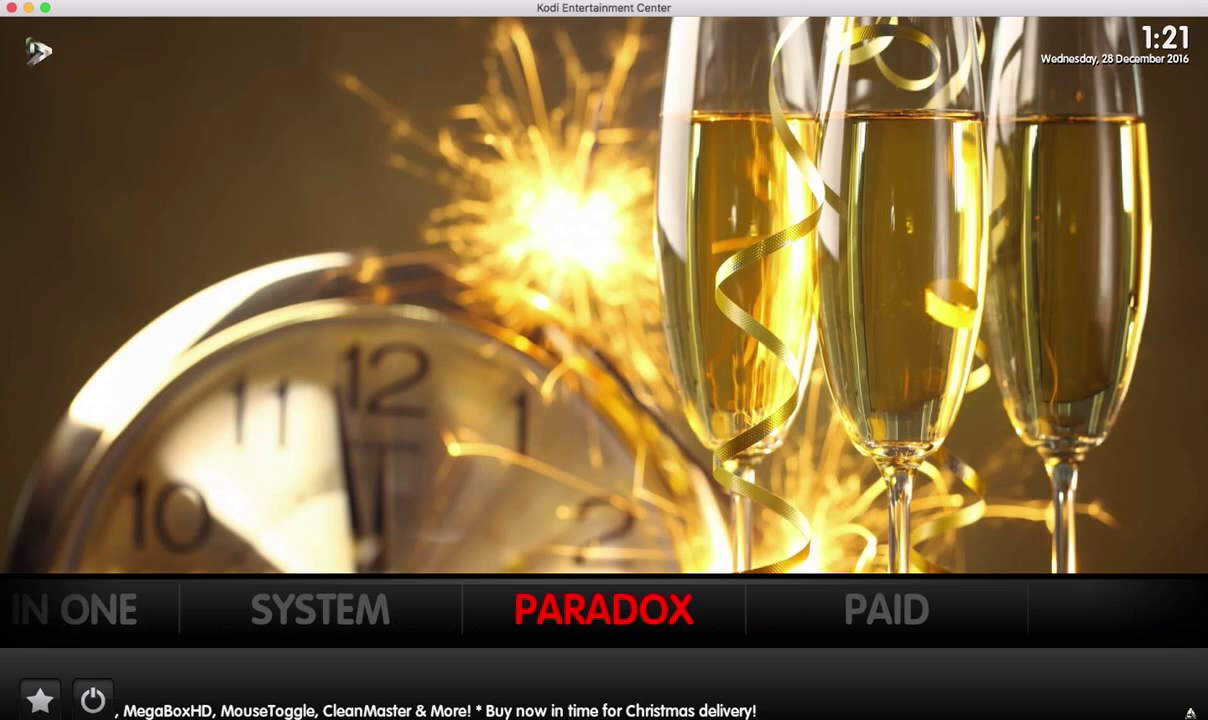
key("Right")
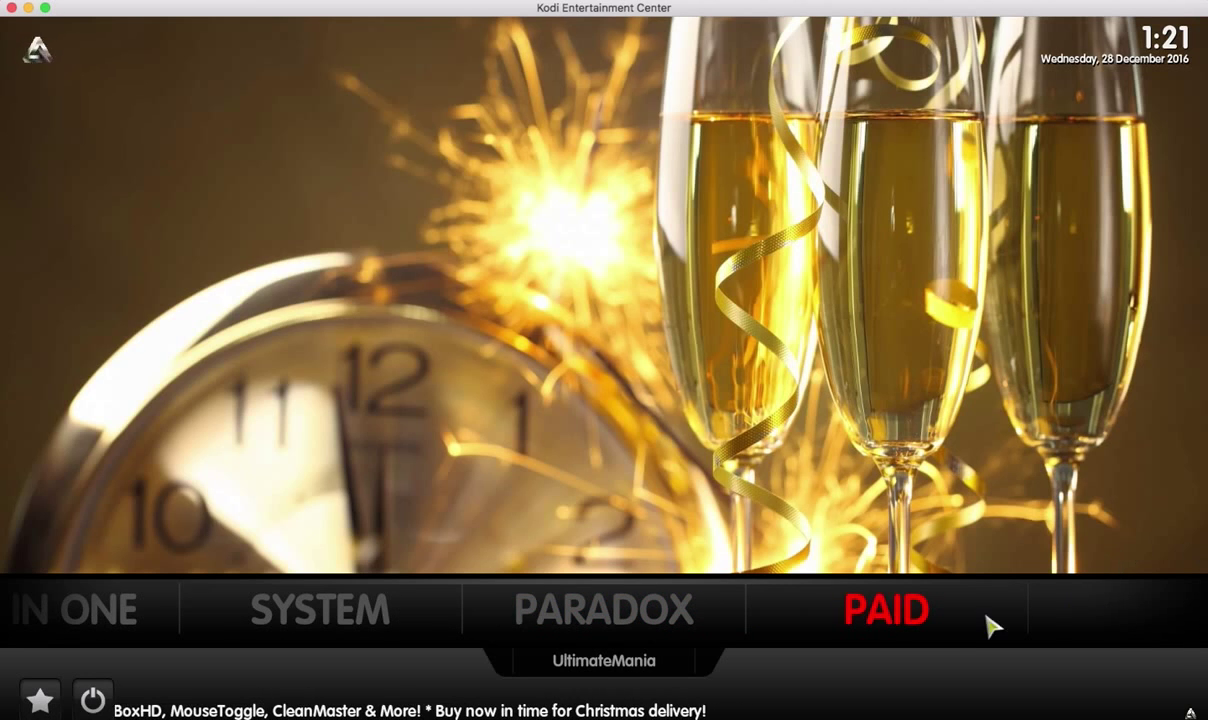
mouse_move(741, 639)
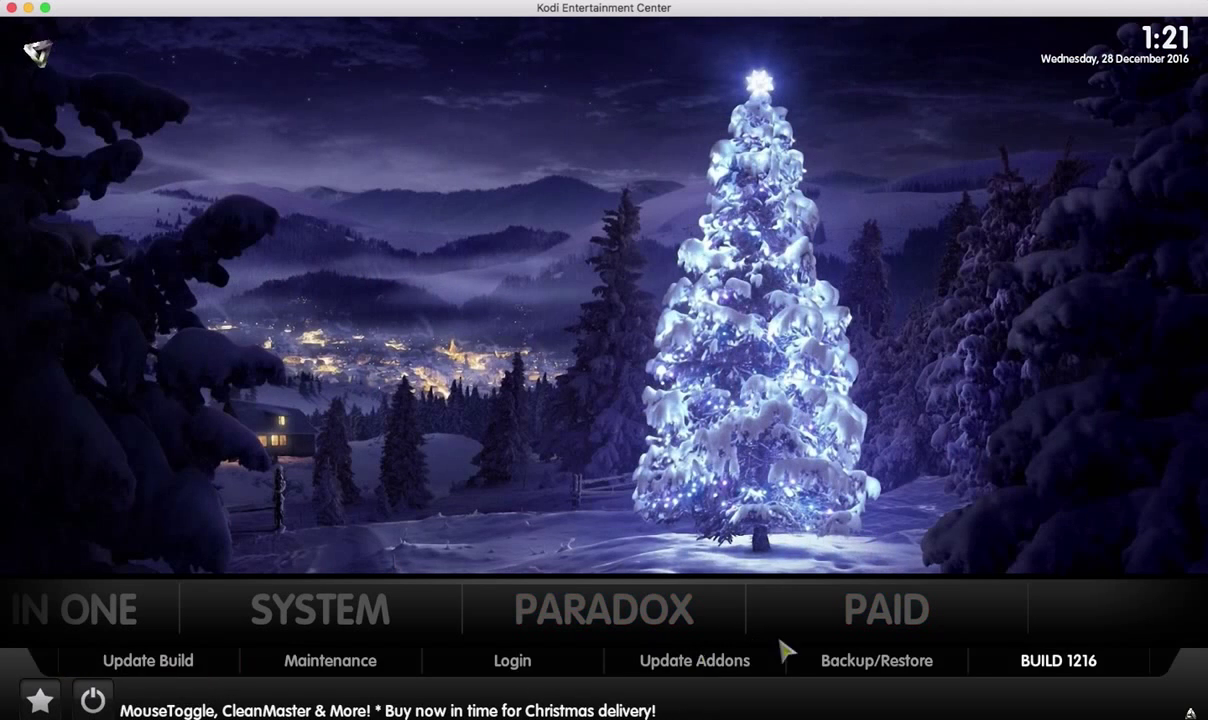
mouse_move(817, 636)
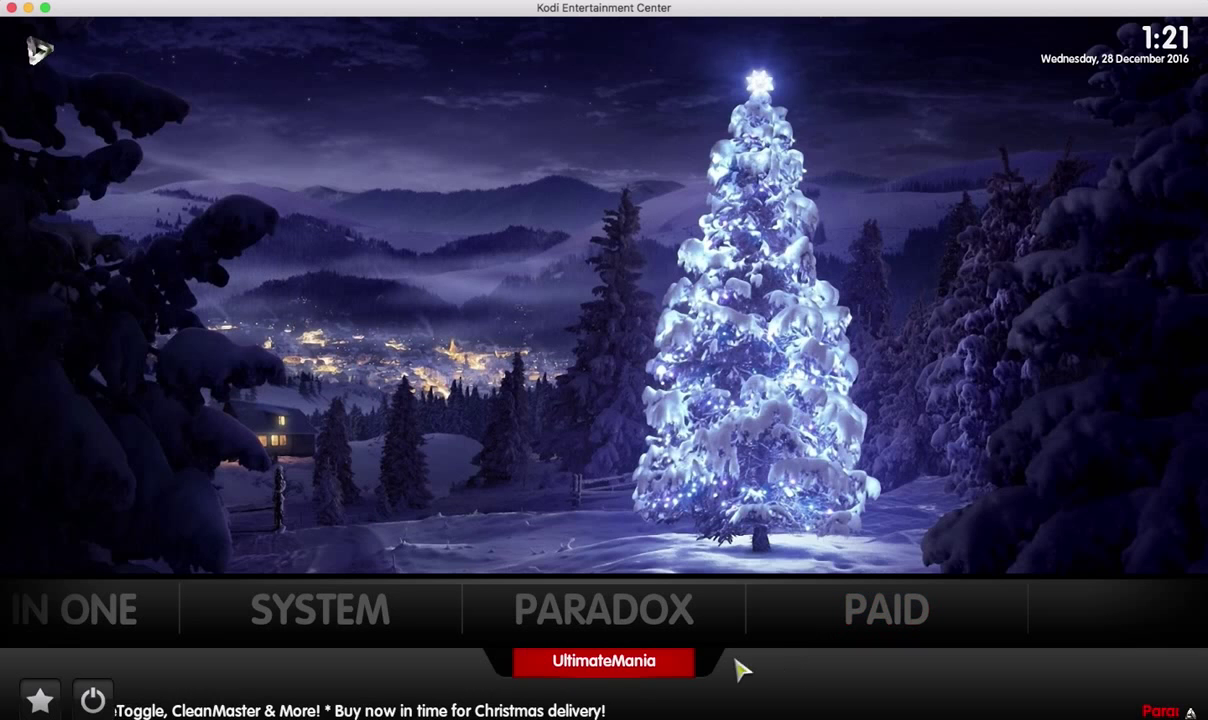
left_click(679, 674)
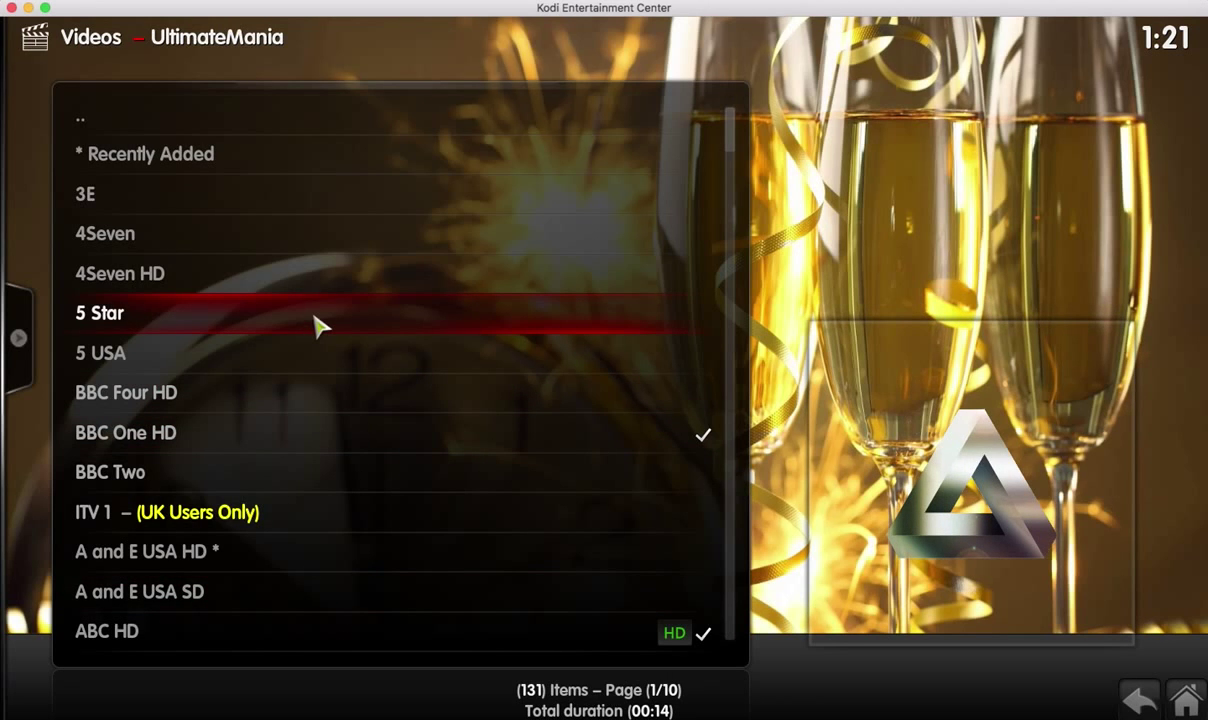
scroll(318, 320, "down", 3)
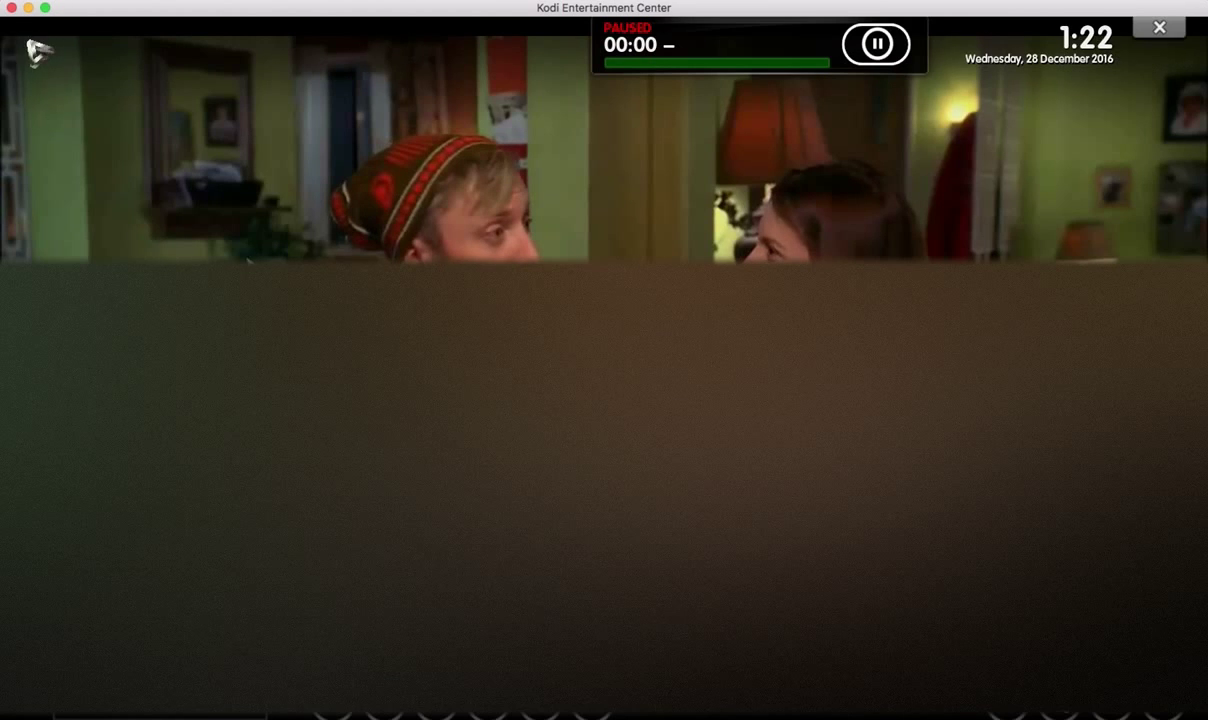
left_click(488, 715)
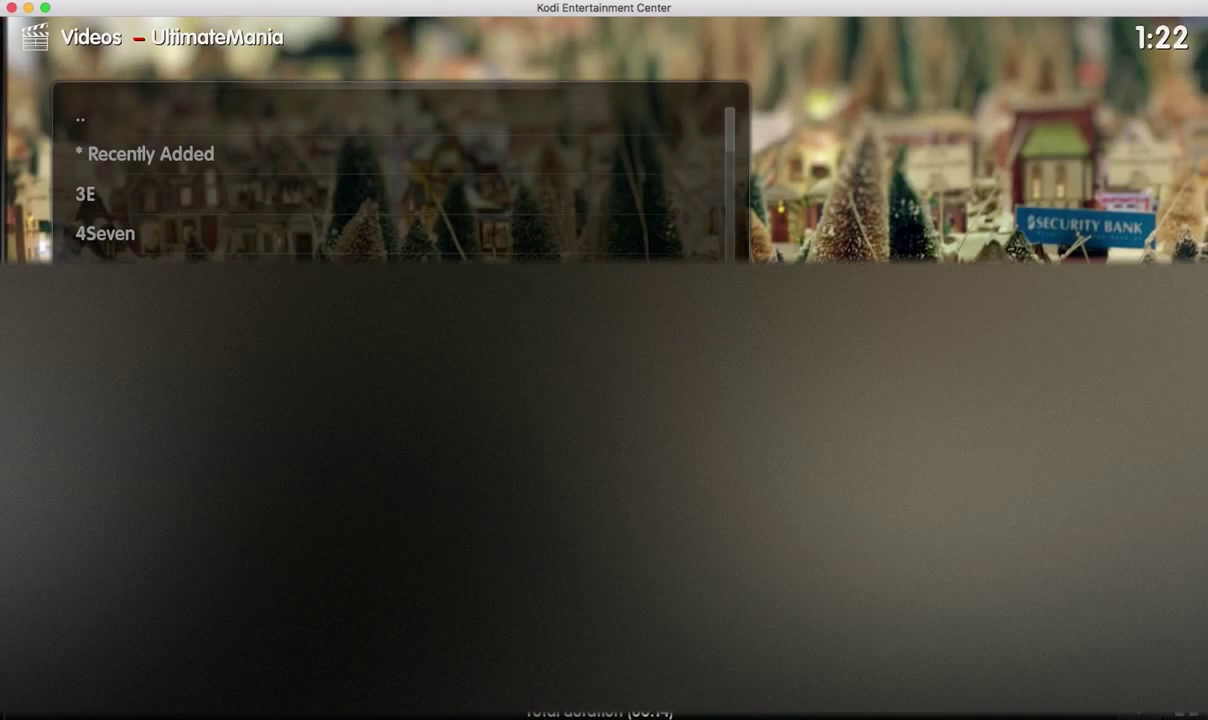
scroll(390, 175, "down", 6)
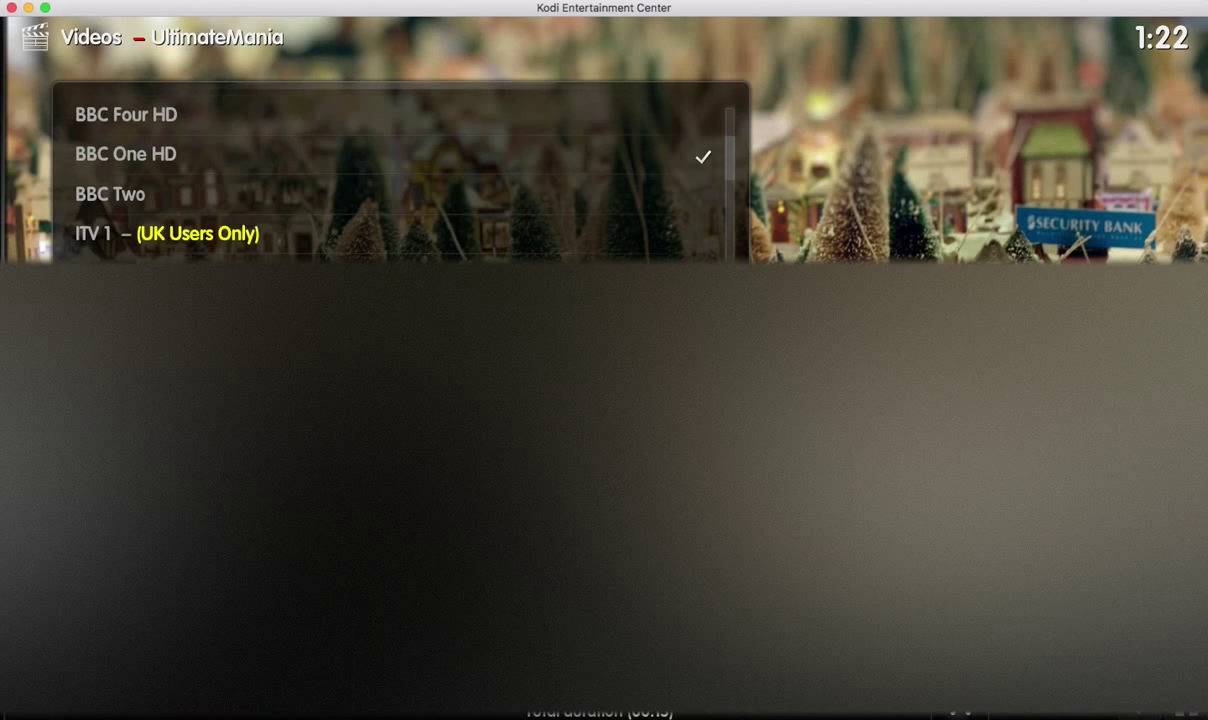
scroll(418, 520, "down", 5)
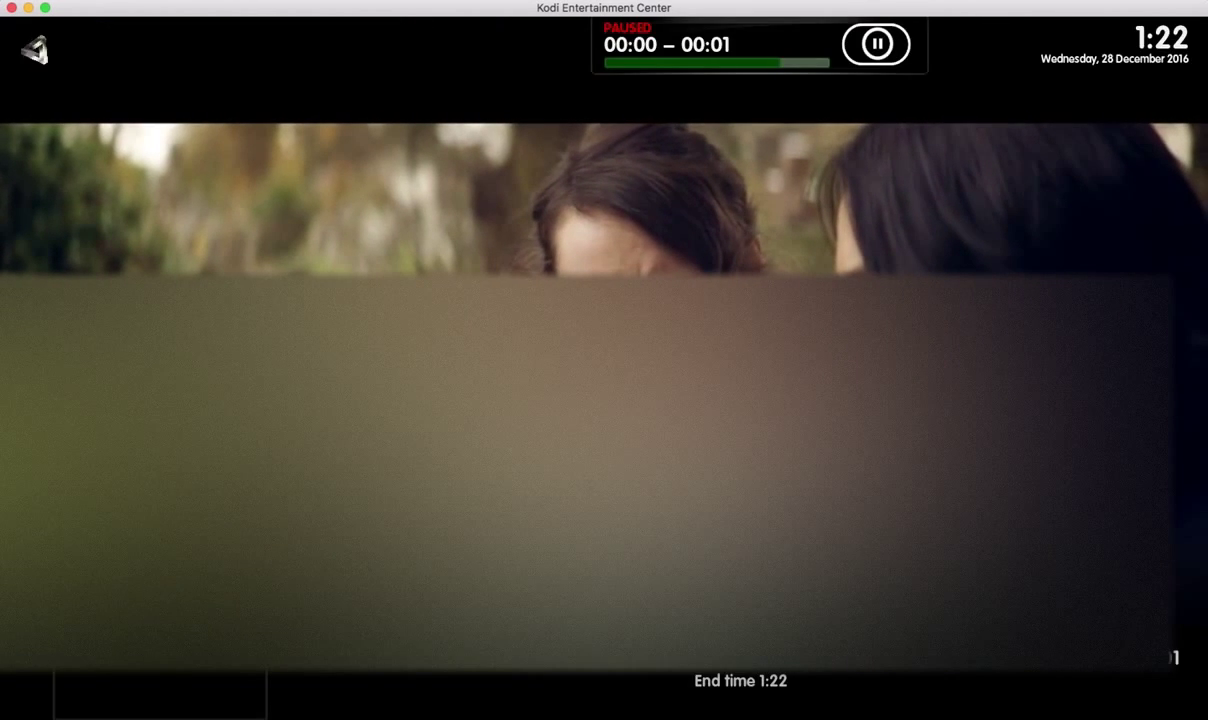
mouse_move(530, 695)
left_click(487, 702)
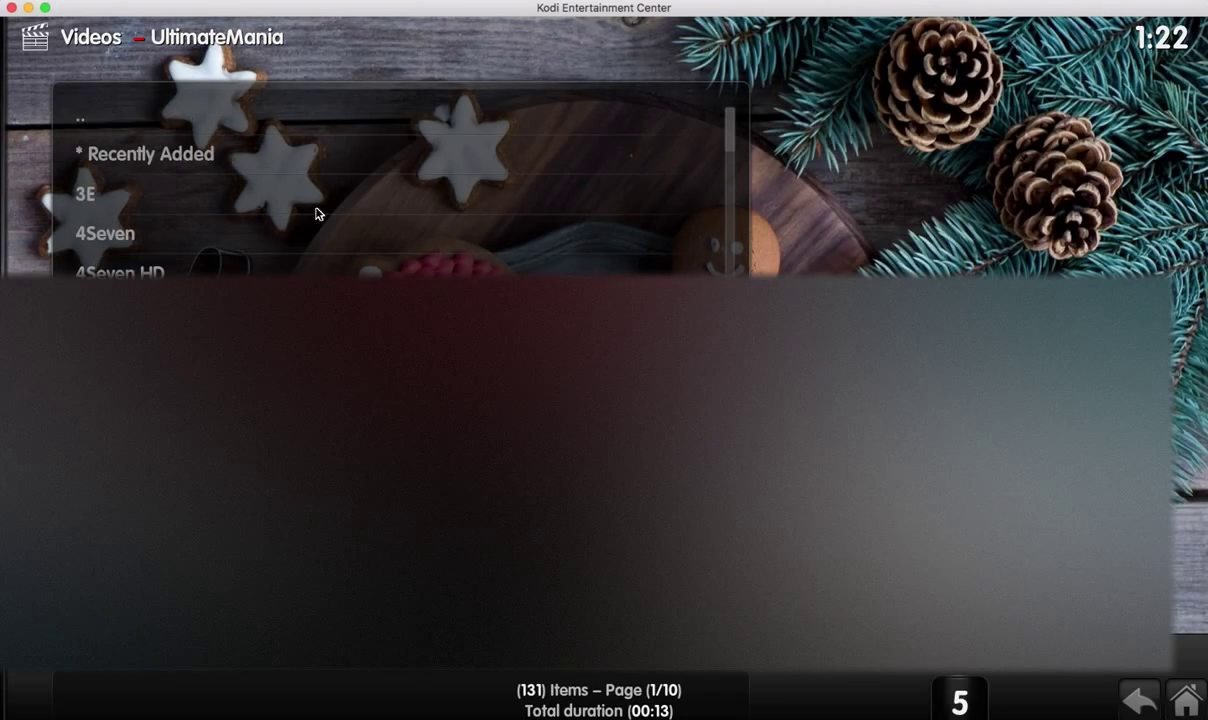
Go up to UltimateMania's category list and browse the Club Teams category.
left_click(322, 124)
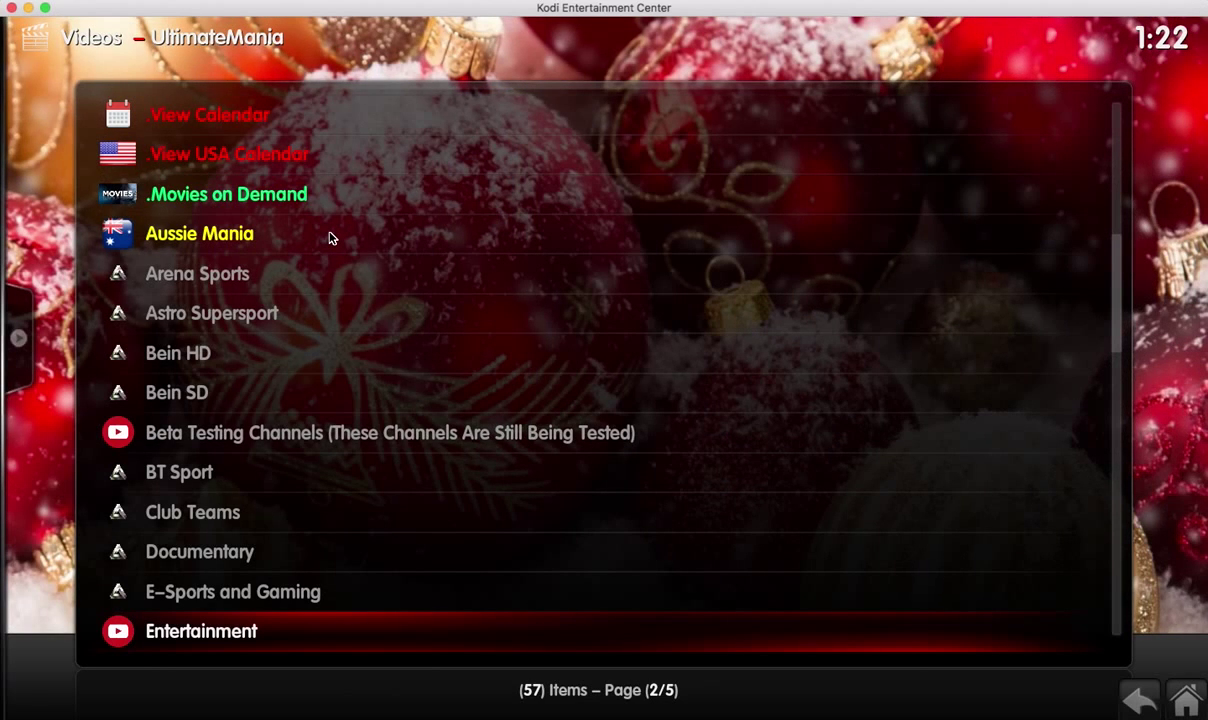
scroll(305, 395, "down", 2)
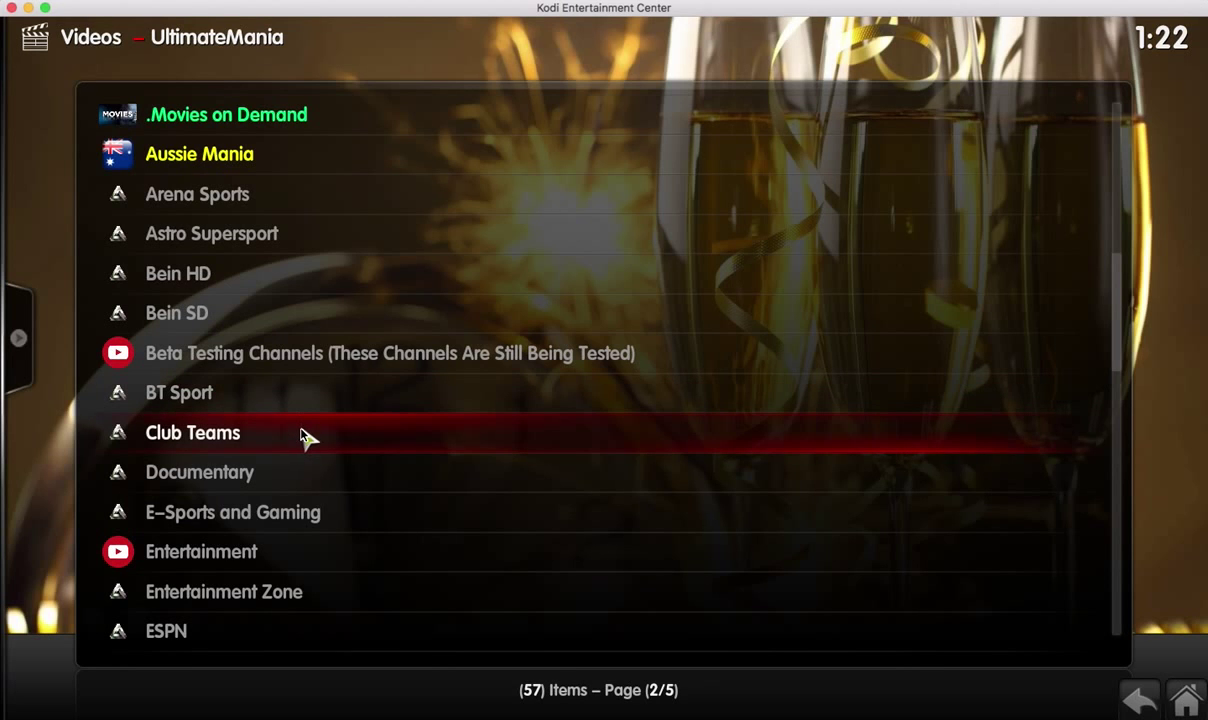
left_click(305, 437)
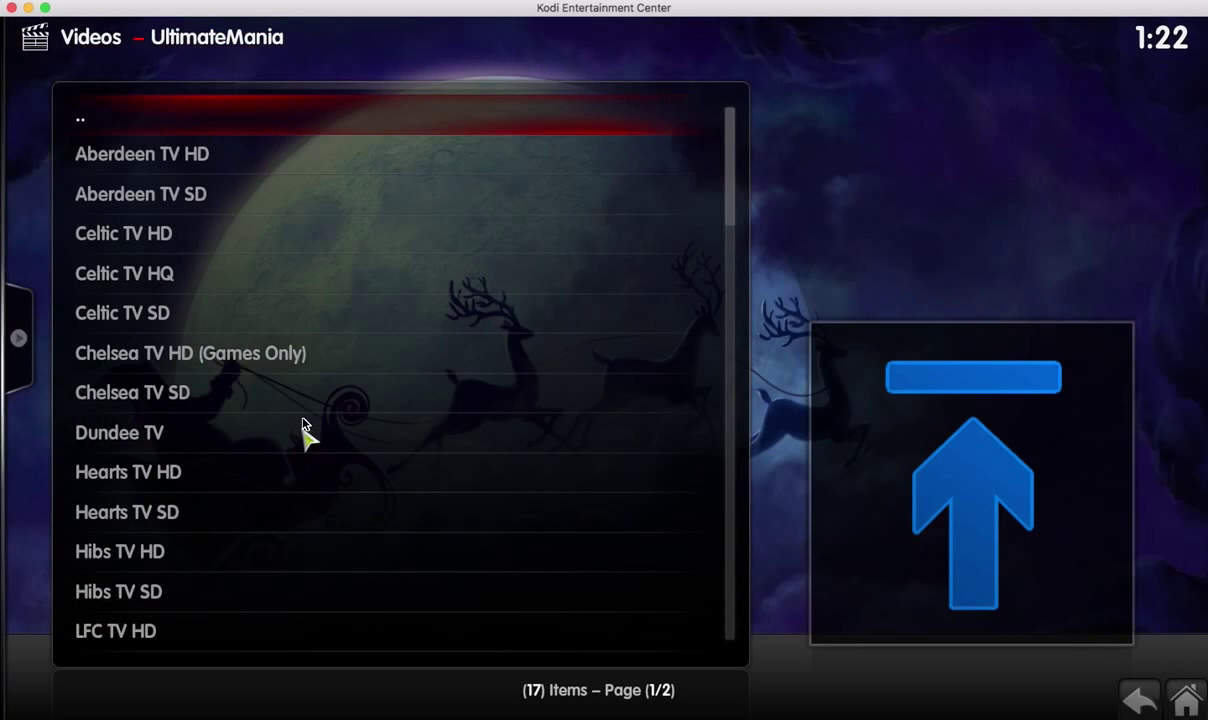
scroll(305, 428, "down", 4)
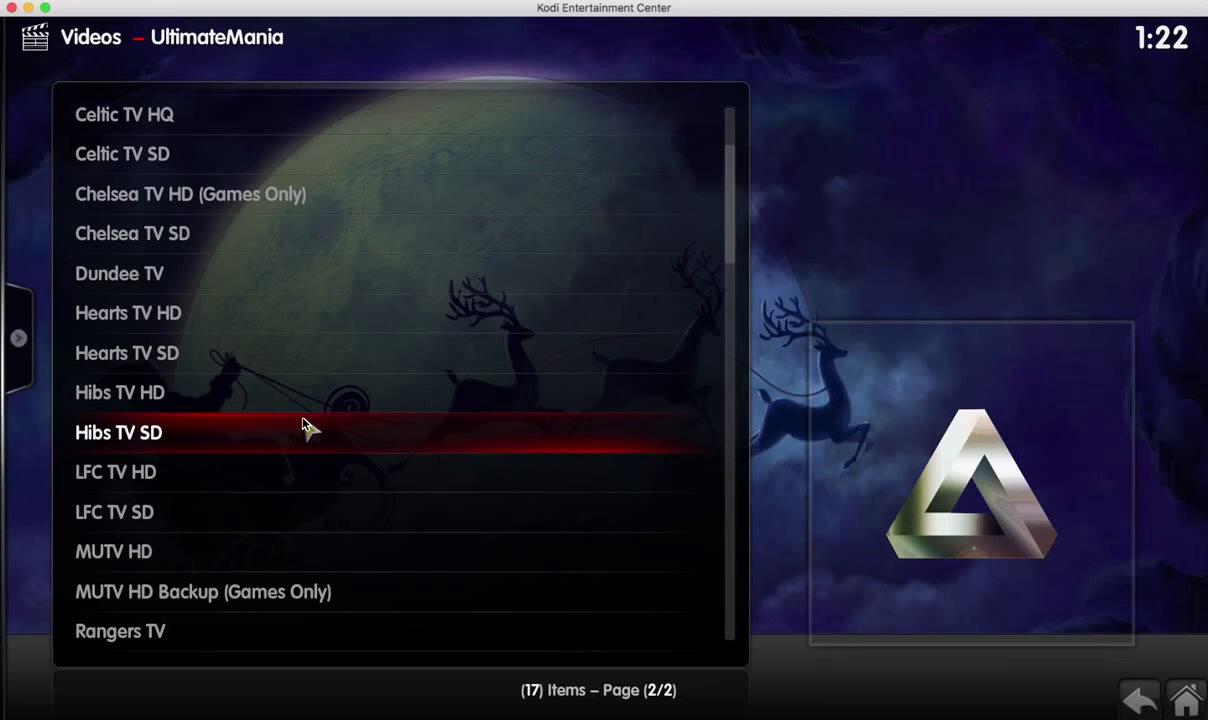
scroll(305, 428, "up", 4)
scroll(305, 428, "down", 4)
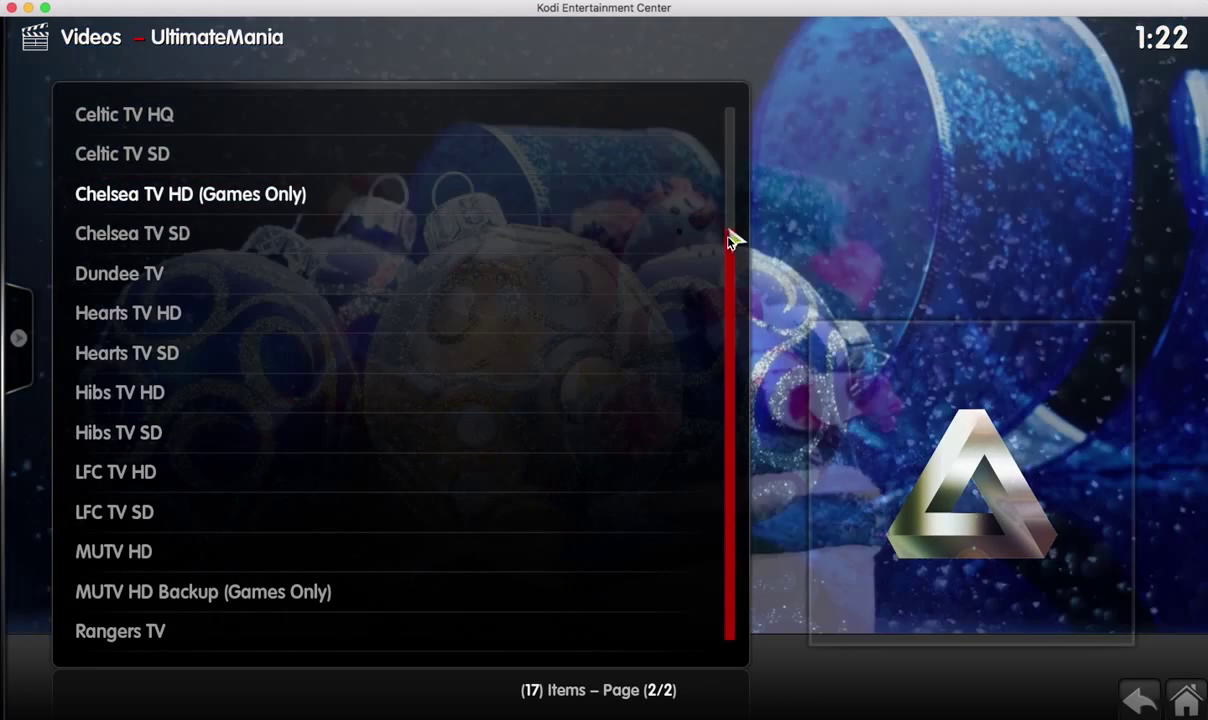
scroll(731, 240, "up", 4)
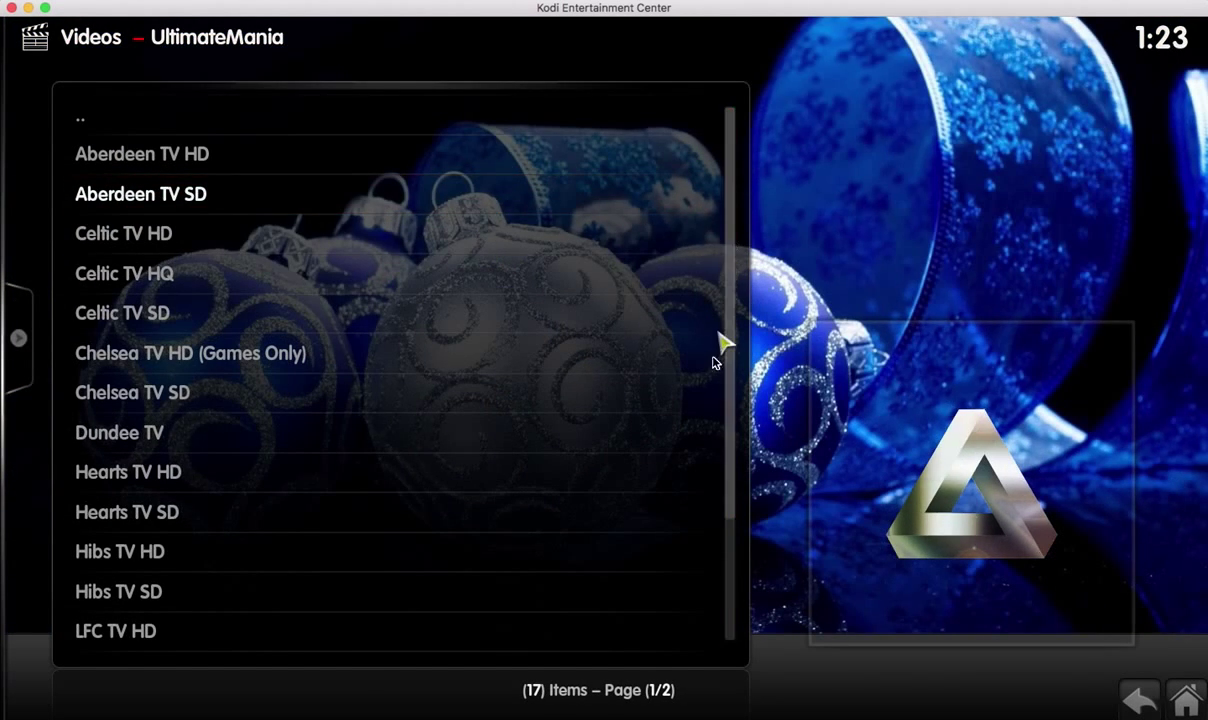
scroll(720, 421, "down", 3)
scroll(720, 421, "up", 3)
left_click(220, 128)
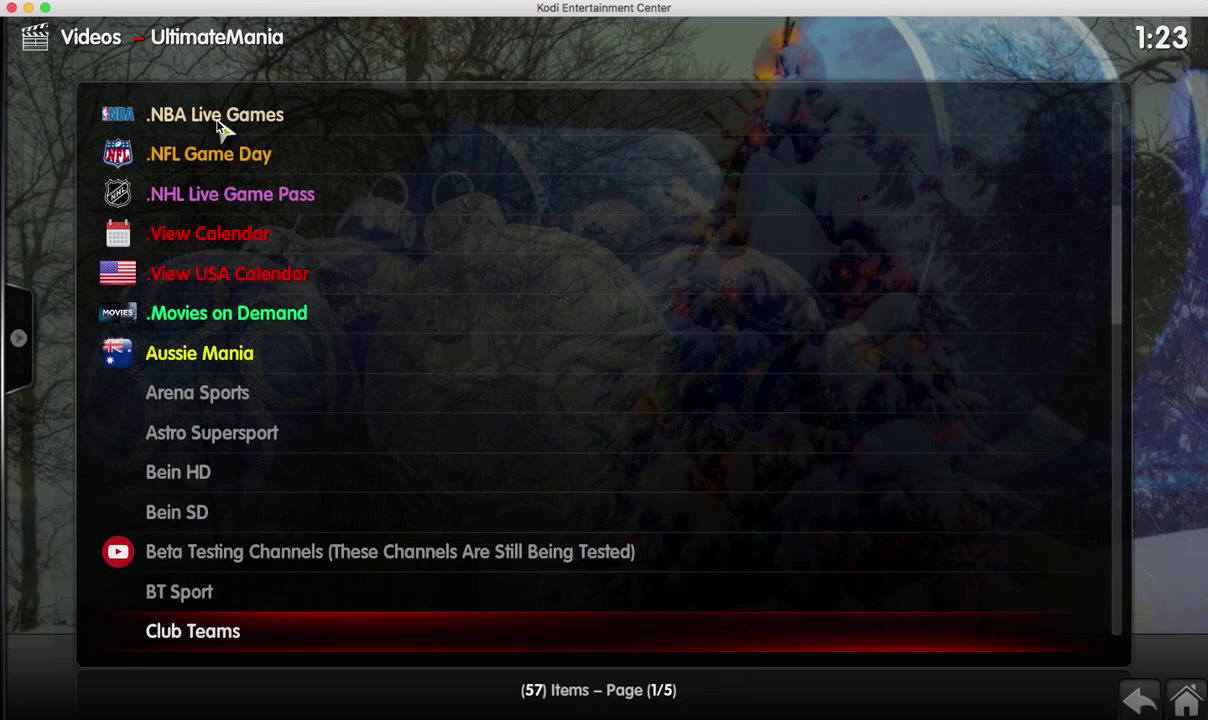
Browse the Bein HD category, then open Sports HD with its 21 channels.
left_click(298, 487)
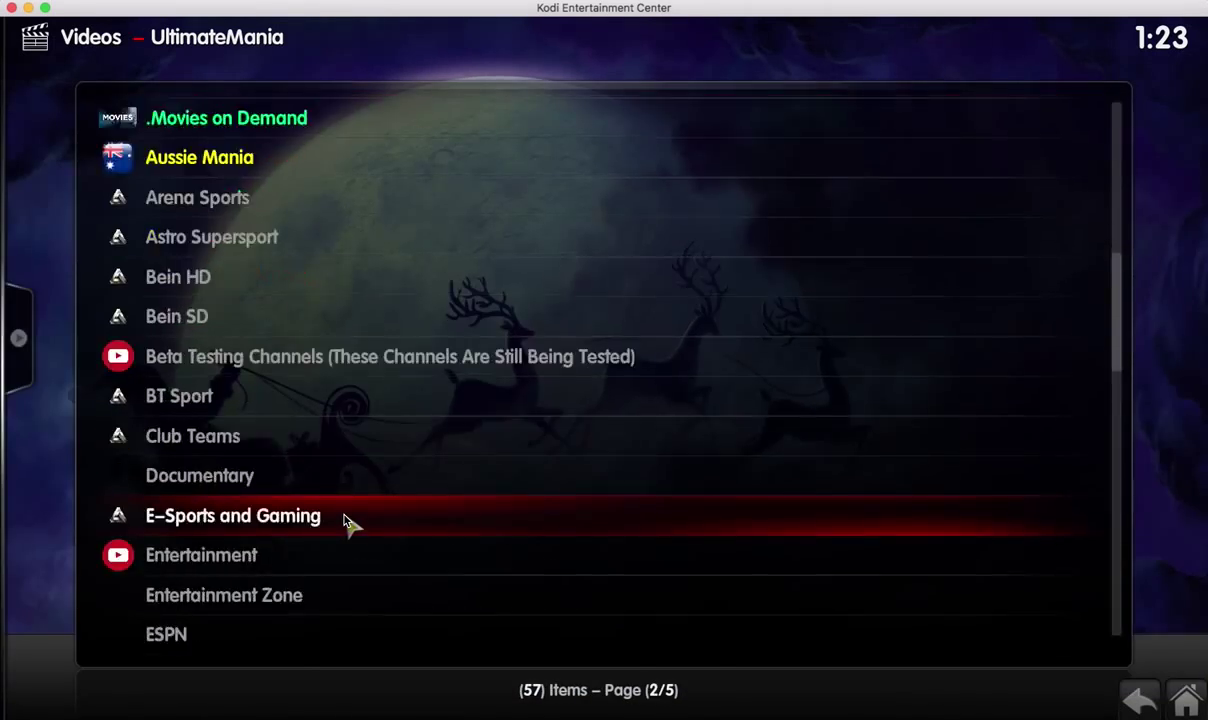
scroll(345, 525, "down", 19)
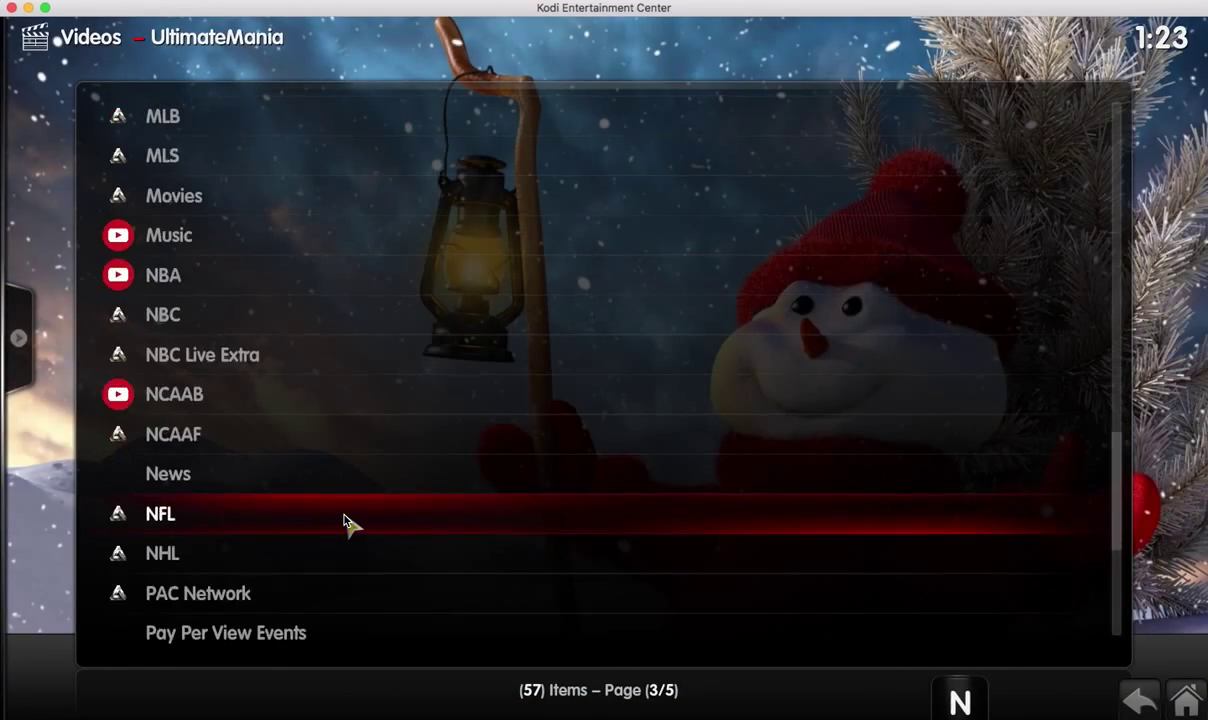
scroll(345, 520, "down", 6)
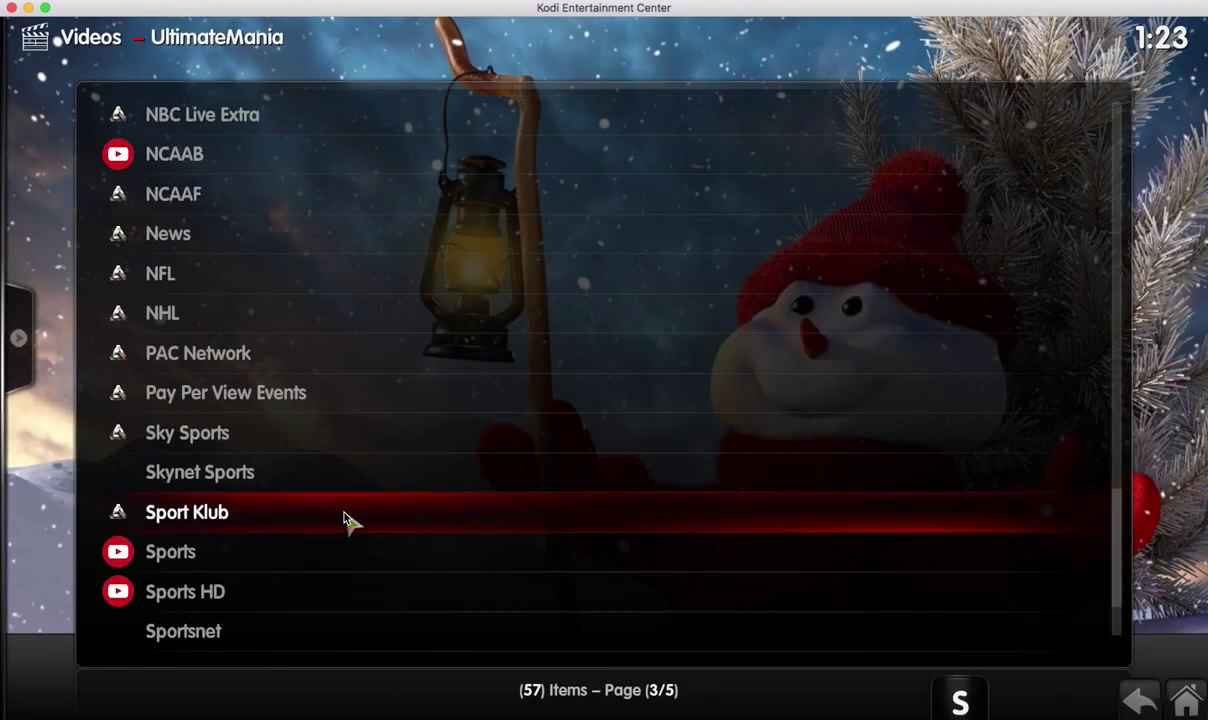
left_click(334, 595)
scroll(334, 595, "down", 7)
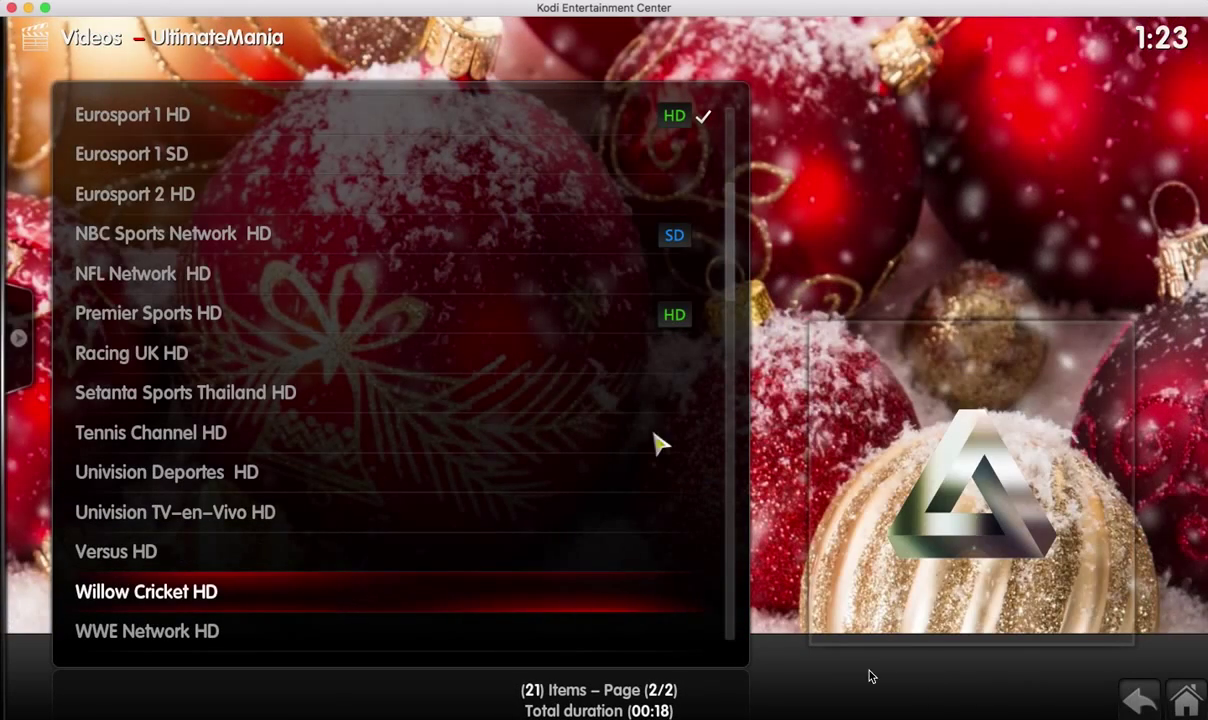
left_click(1185, 697)
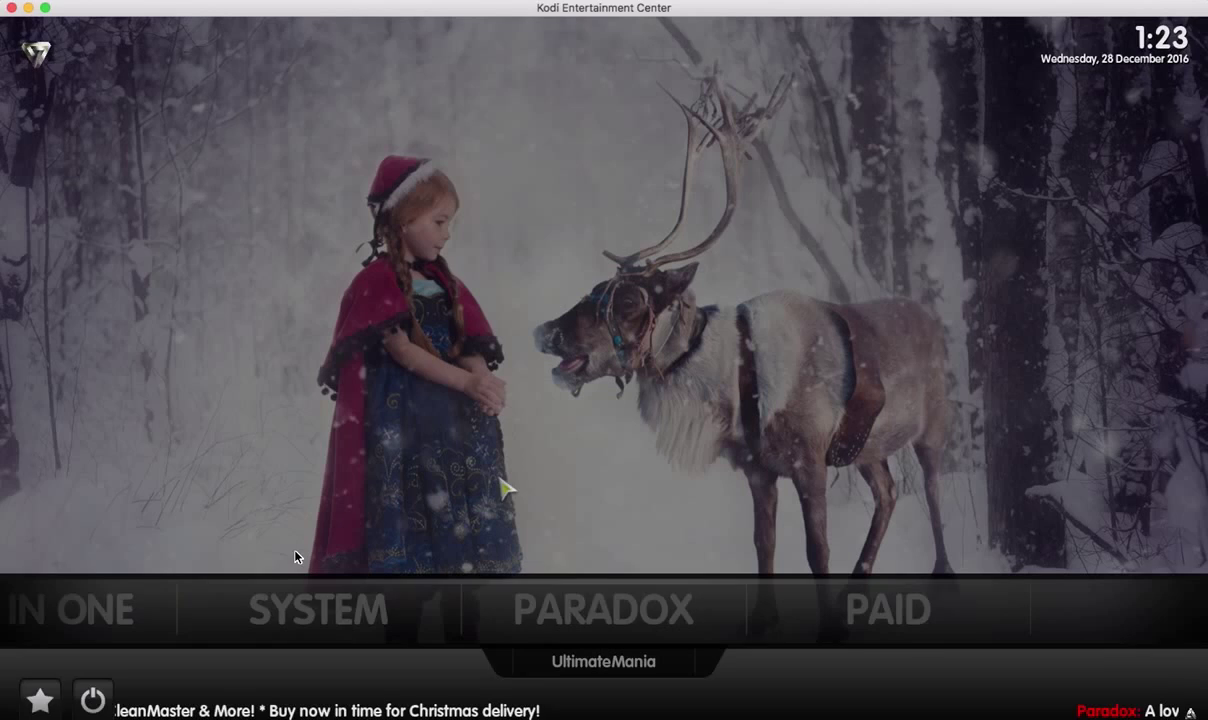
scroll(257, 605, "up", 8)
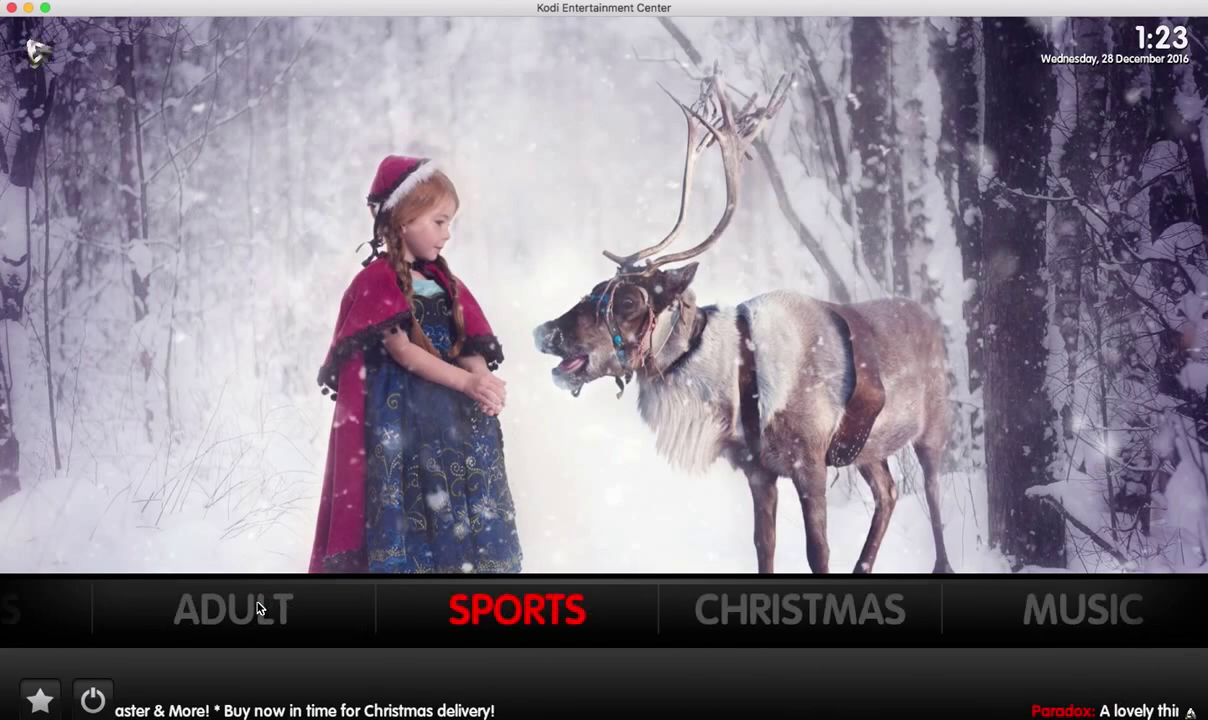
scroll(257, 607, "up", 1)
scroll(257, 607, "down", 7)
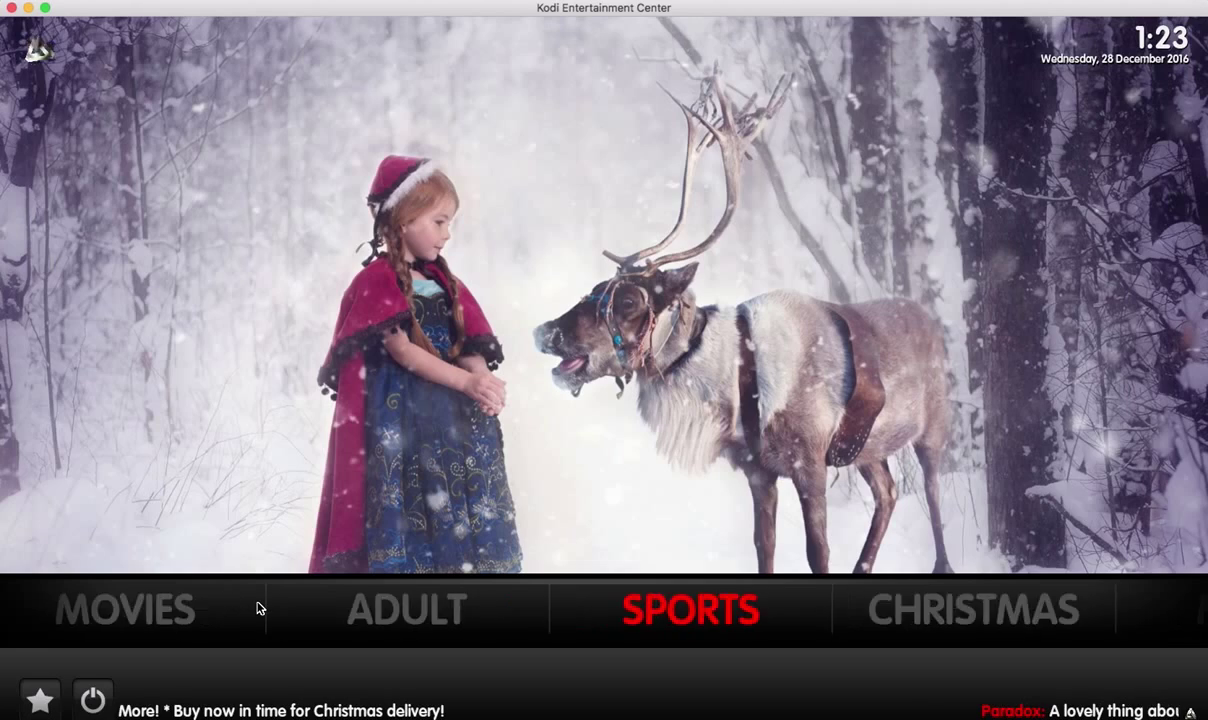
scroll(257, 609, "down", 1)
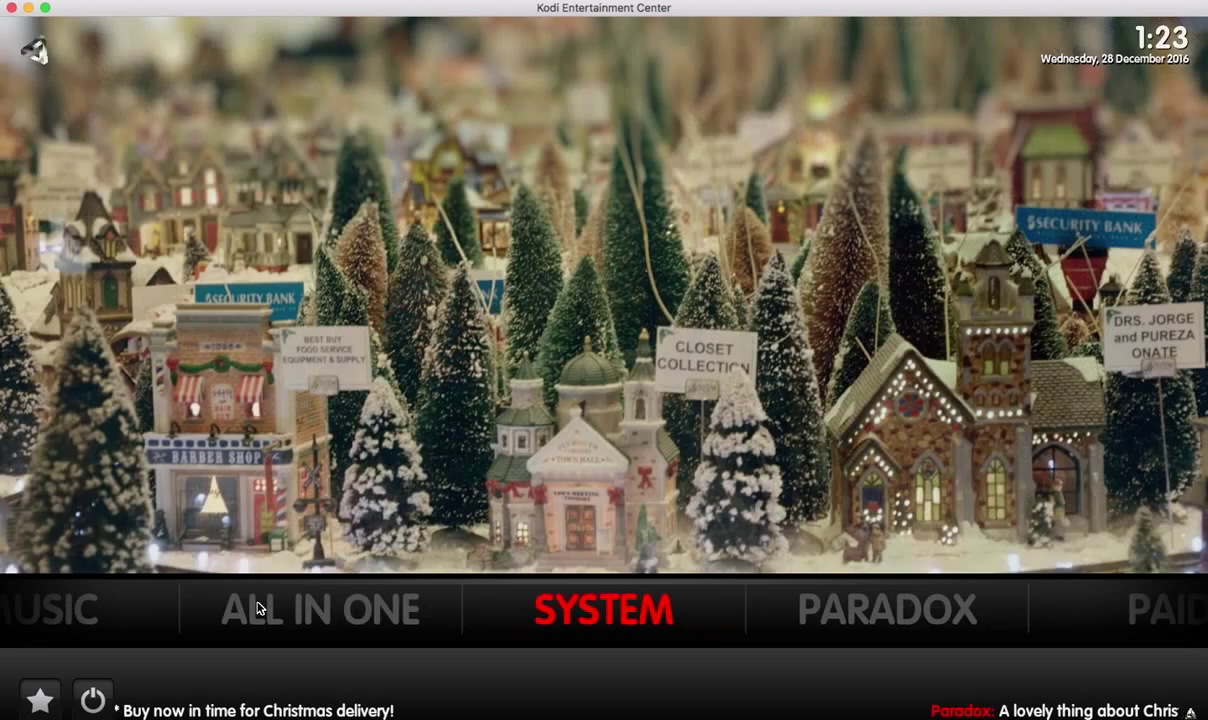
scroll(257, 609, "up", 2)
scroll(257, 609, "up", 3)
scroll(259, 610, "down", 1)
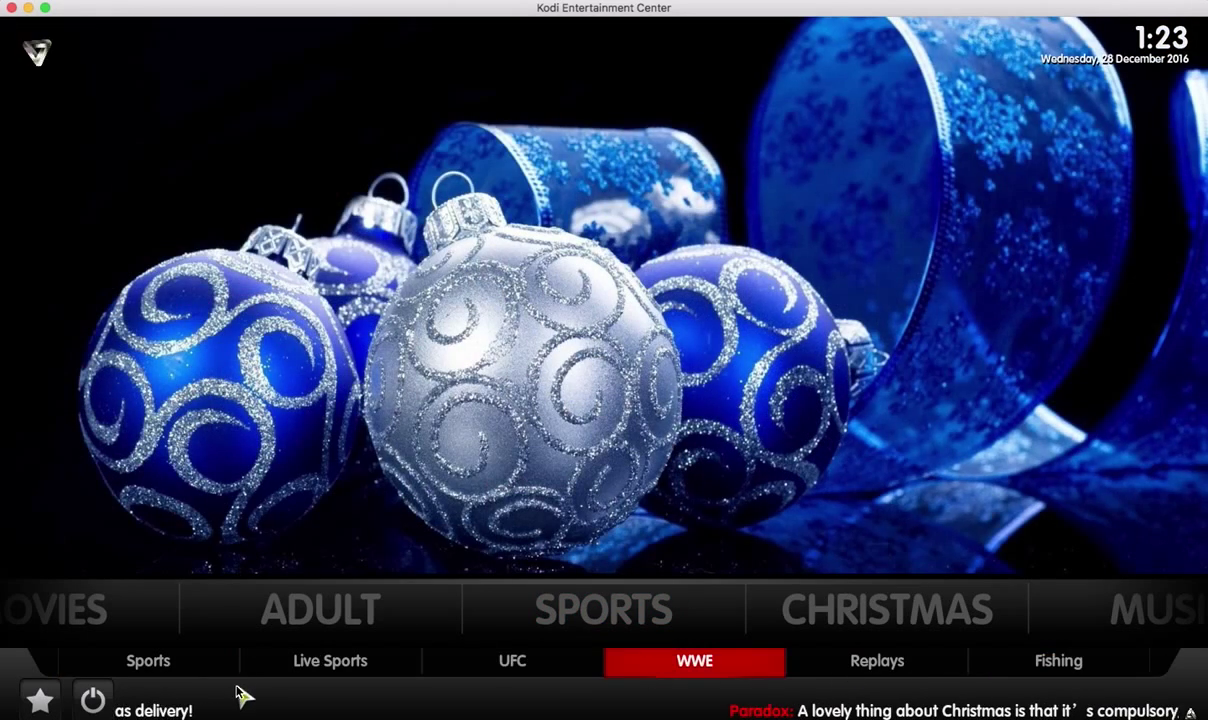
scroll(238, 691, "up", 1)
scroll(238, 691, "up", 4)
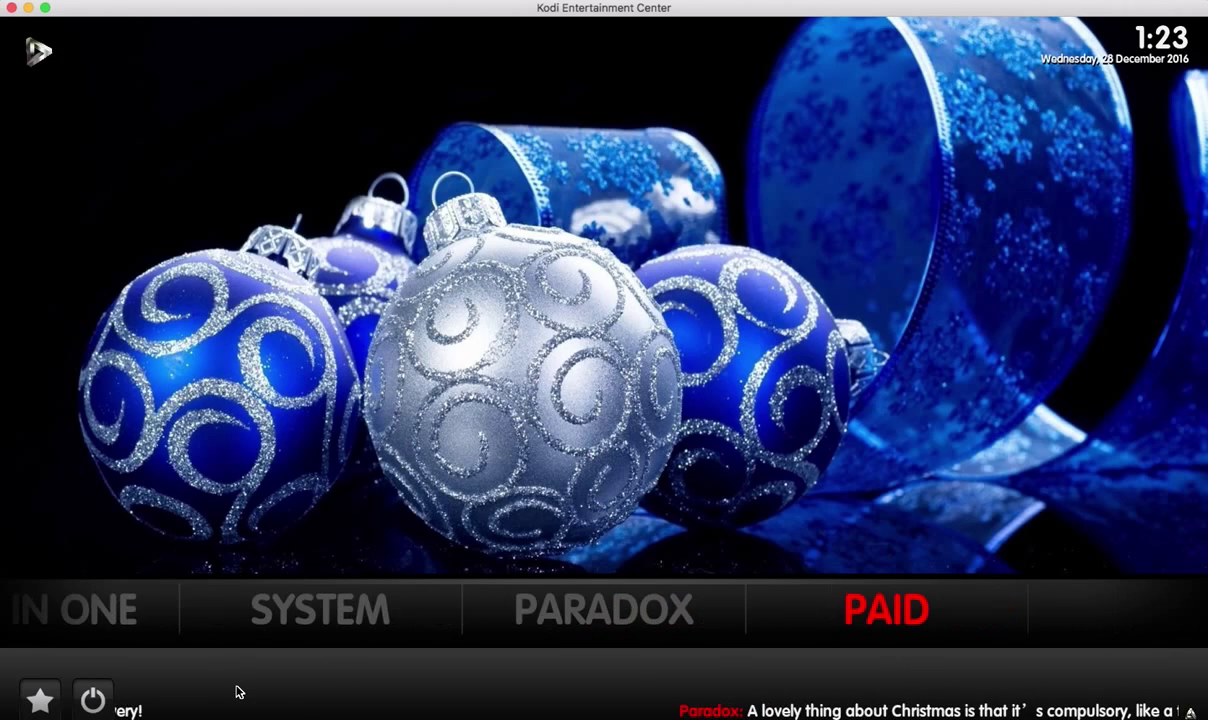
scroll(238, 691, "down", 1)
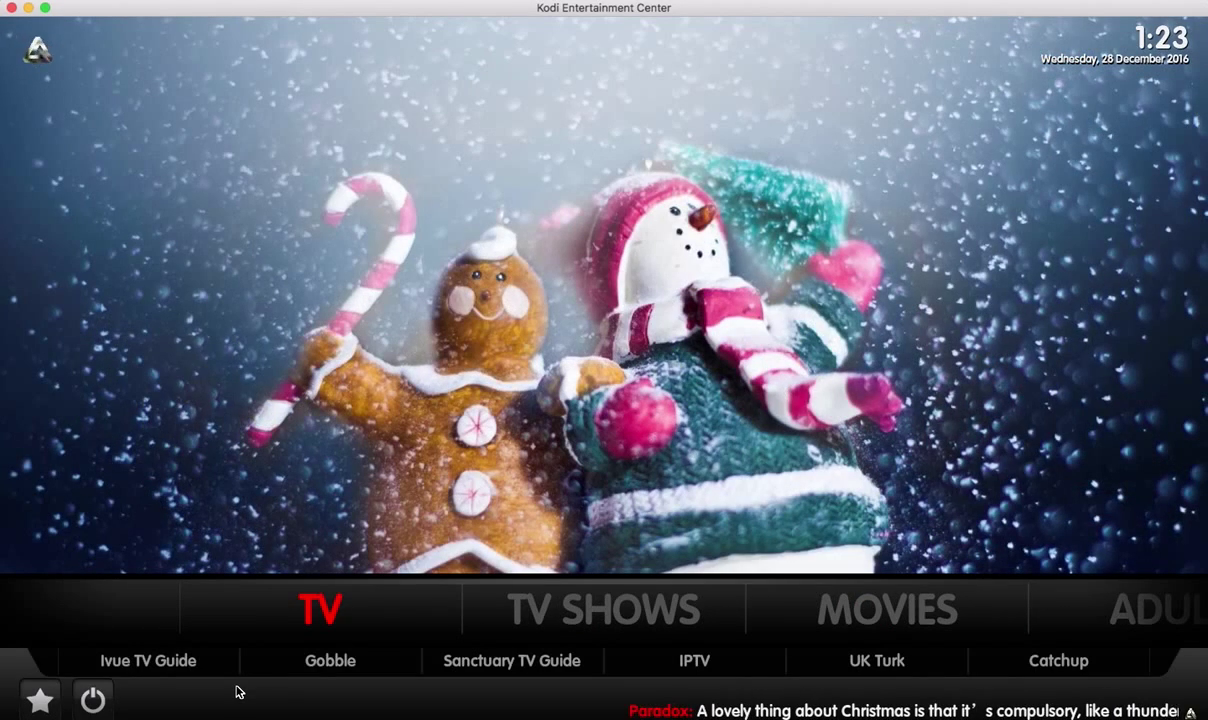